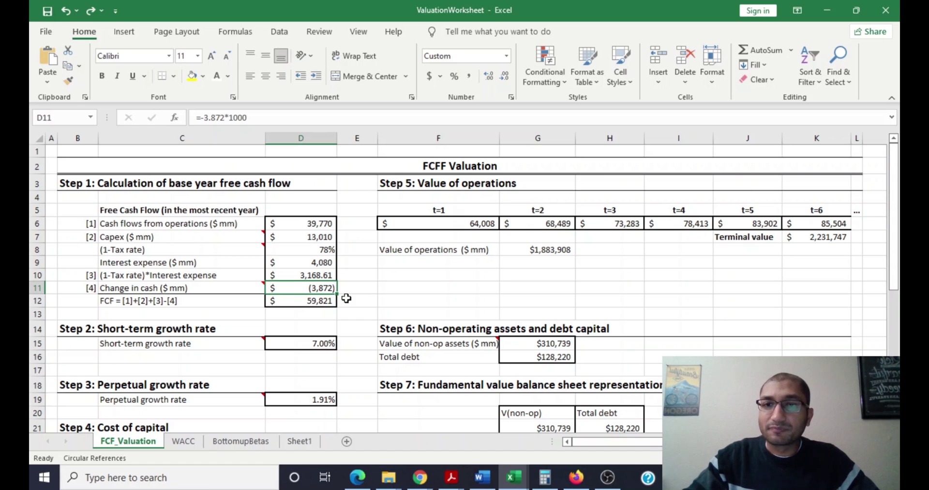
Step: Review the base-year FCF formula, the short-term and perpetual growth rates, and the WACC reference on the FCF_Valuation sheet
{"action": "left_click", "coordinate": [317, 299]}
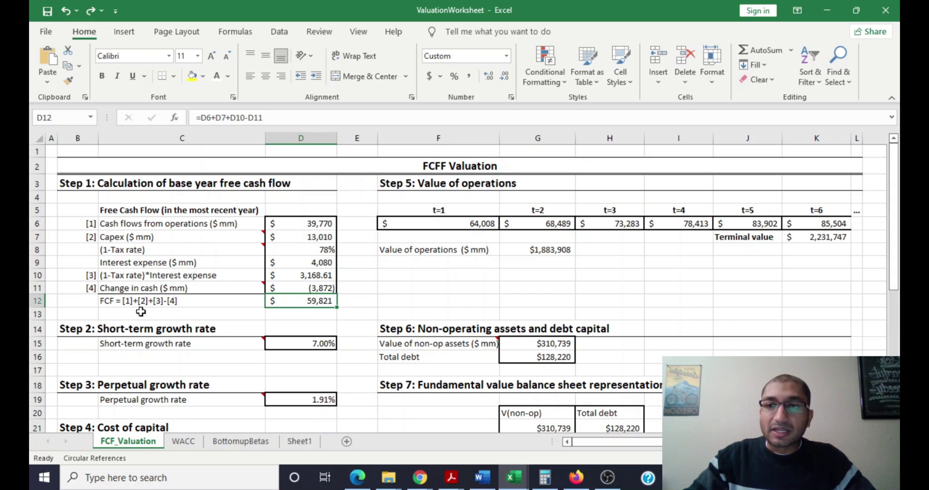
{"action": "left_click", "coordinate": [299, 344]}
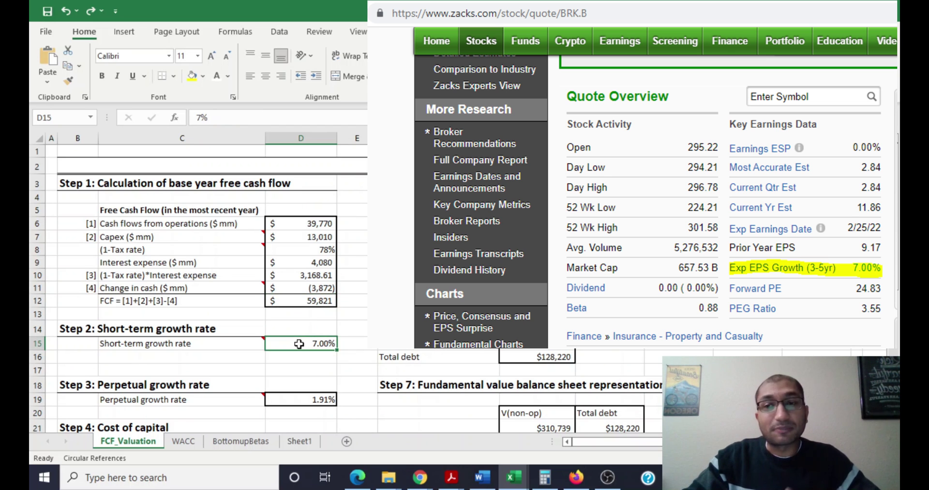
{"action": "scroll", "coordinate": [300, 334], "scroll_direction": "down", "scroll_amount": 2}
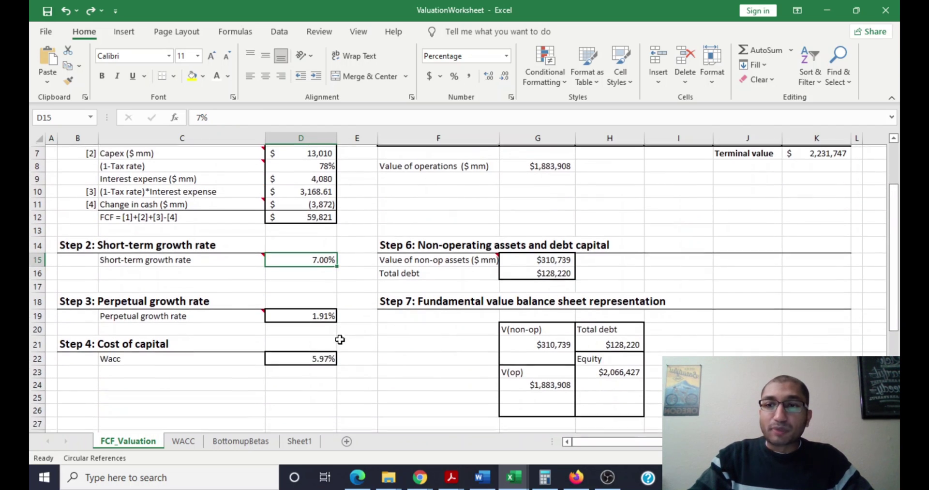
{"action": "left_click", "coordinate": [304, 318]}
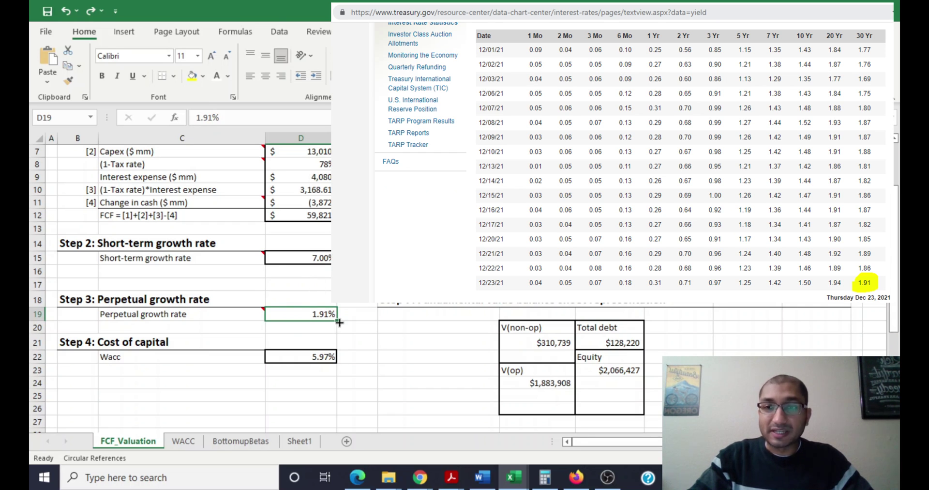
{"action": "left_click", "coordinate": [280, 362]}
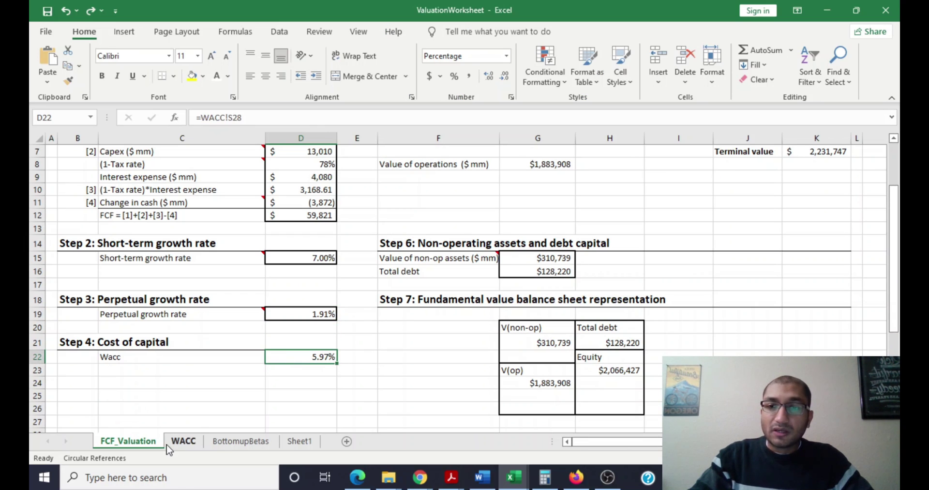
Step: On the WACC sheet, inspect the current and long-term interest-bearing debt entries and the total debt formula
{"action": "left_click", "coordinate": [181, 442]}
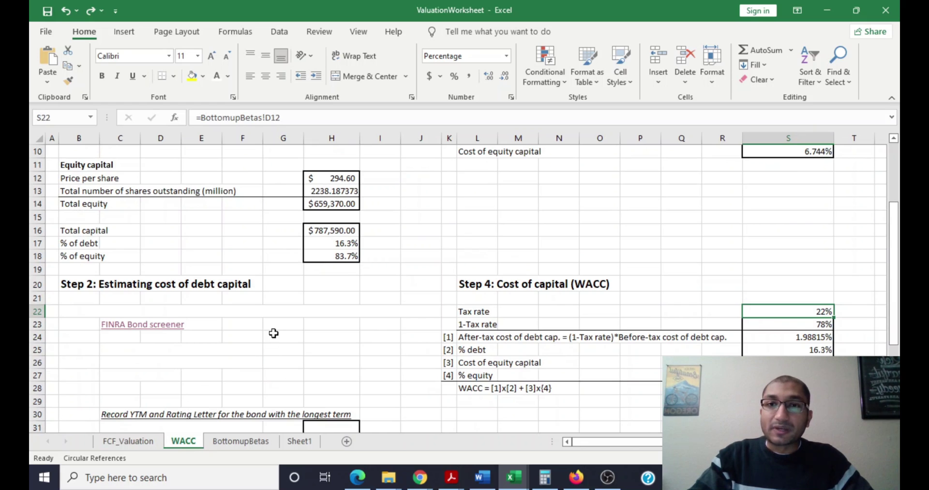
{"action": "scroll", "coordinate": [271, 332], "scroll_direction": "up", "scroll_amount": 3}
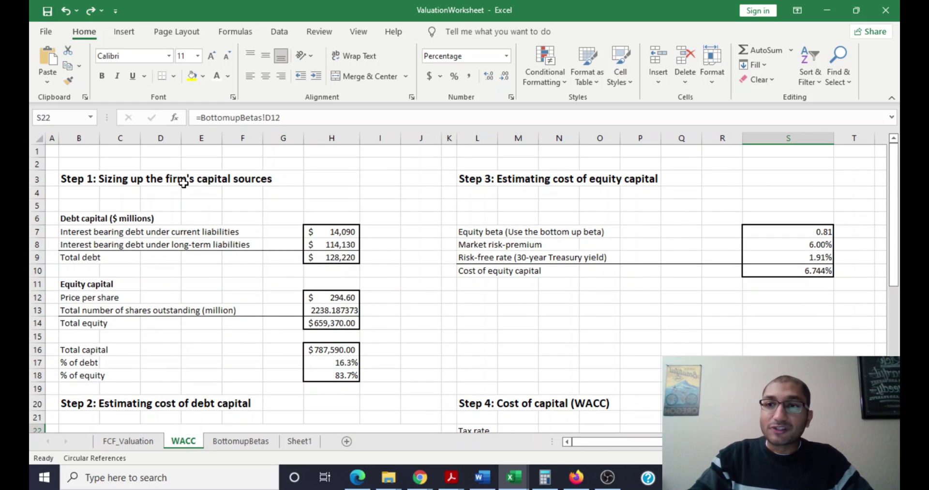
{"action": "left_click", "coordinate": [330, 232]}
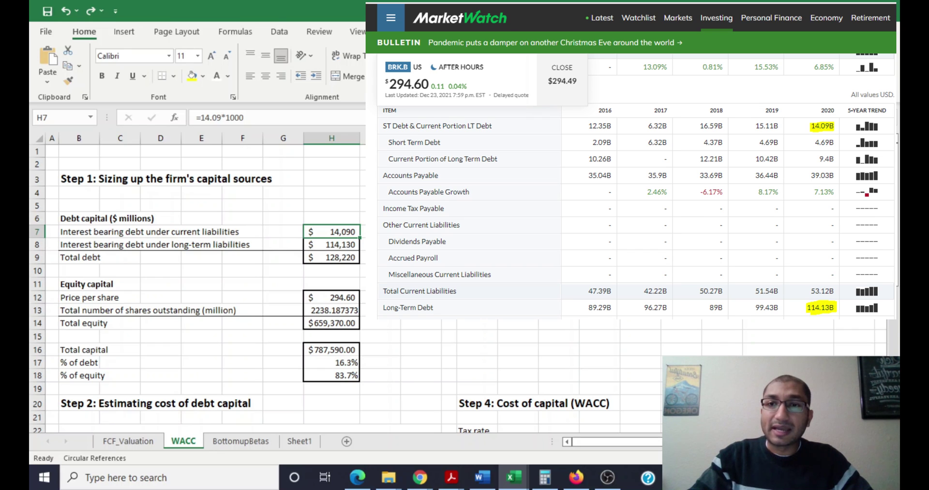
{"action": "left_click", "coordinate": [341, 245]}
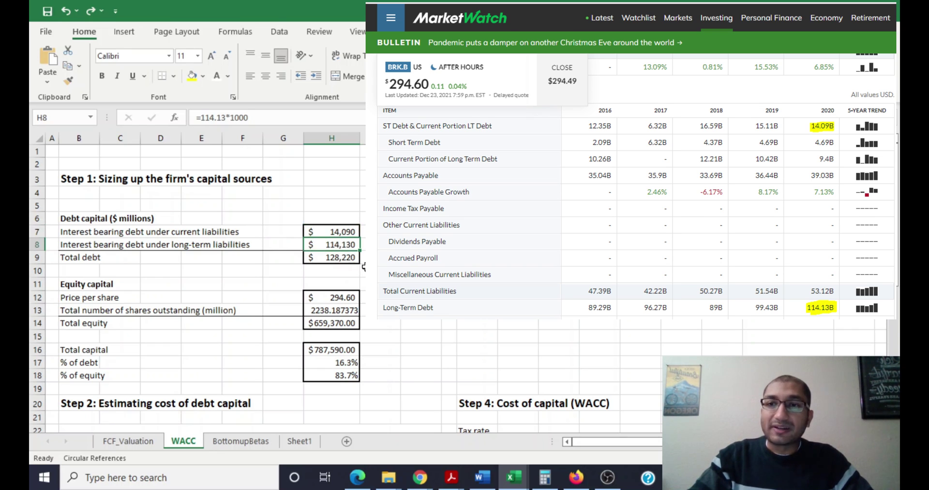
{"action": "left_click", "coordinate": [345, 256]}
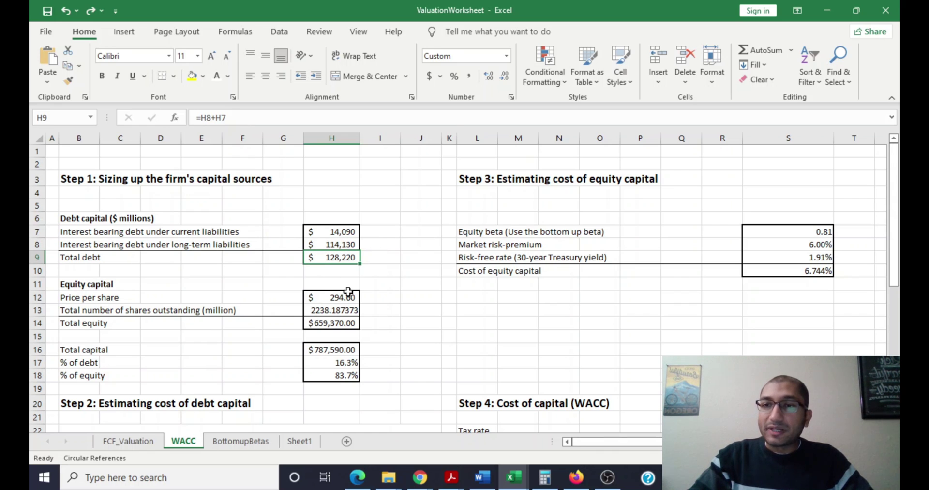
Step: Inspect the price per share, the total equity entry and the formula for the number of shares outstanding
{"action": "left_click", "coordinate": [347, 295]}
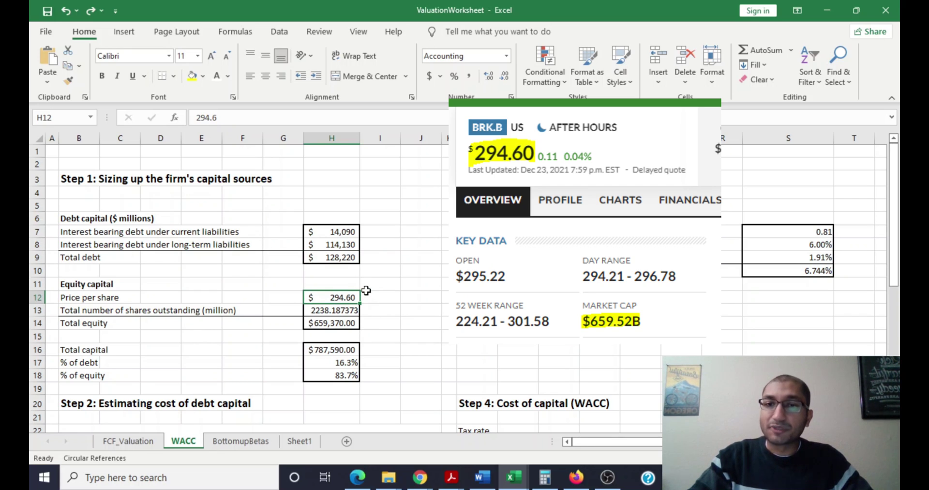
{"action": "left_click", "coordinate": [334, 323]}
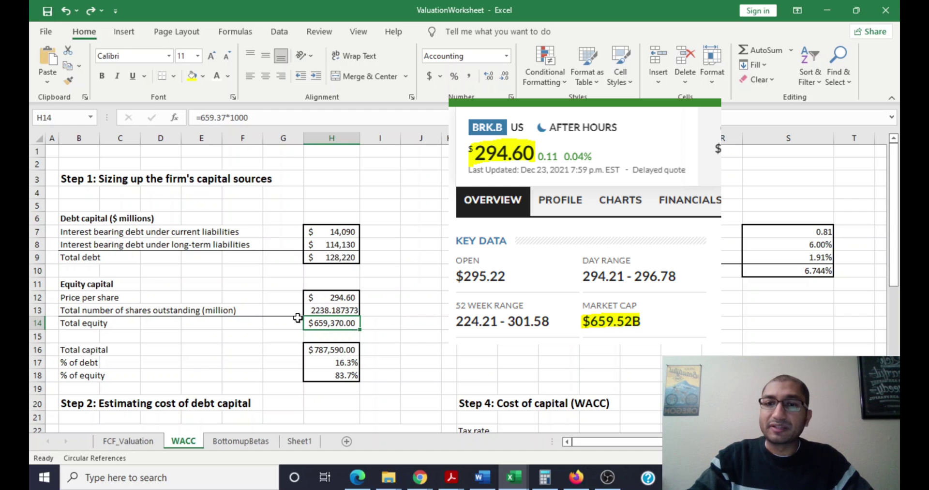
{"action": "left_click", "coordinate": [312, 311]}
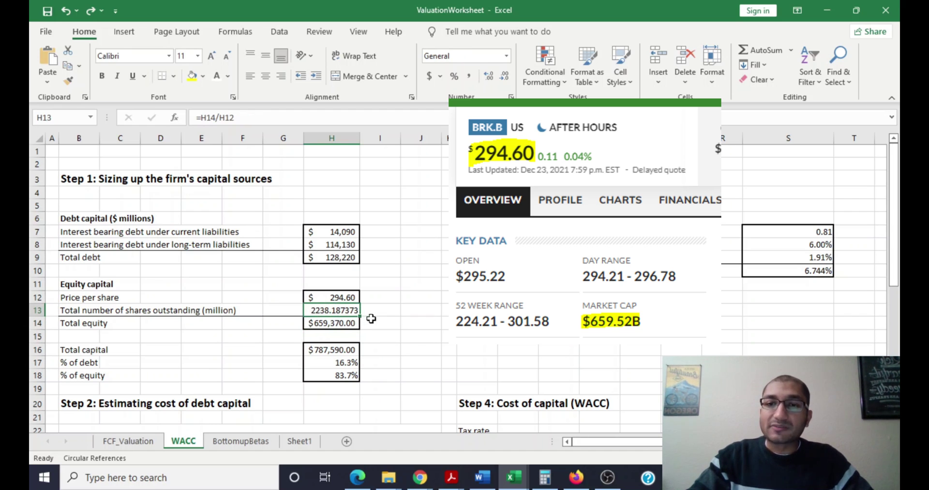
{"action": "left_click", "coordinate": [324, 324]}
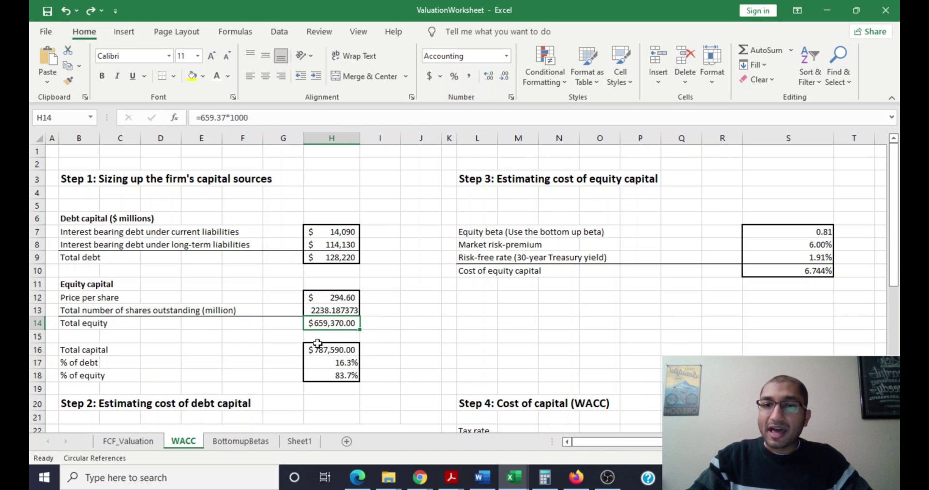
Step: Check the formulas for total capital, % of debt and % of equity in Step 1
{"action": "left_click", "coordinate": [315, 349]}
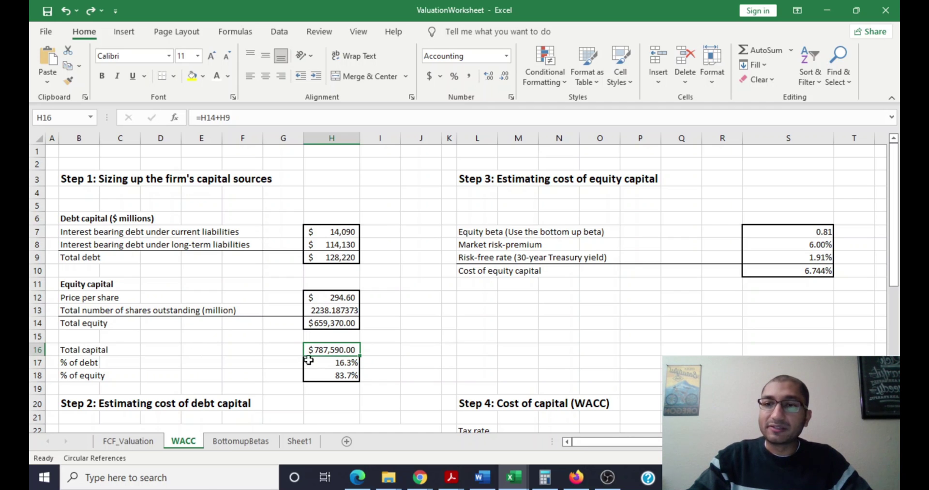
{"action": "left_click", "coordinate": [330, 363]}
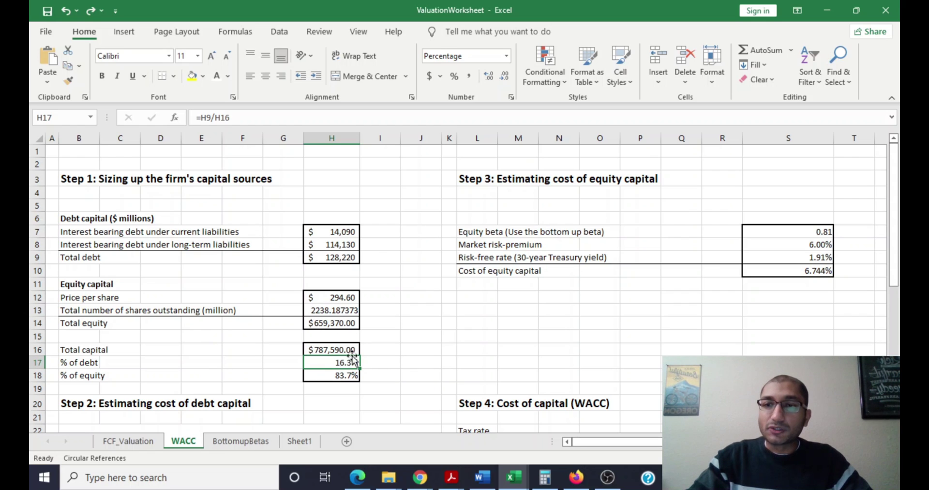
{"action": "left_click", "coordinate": [322, 377]}
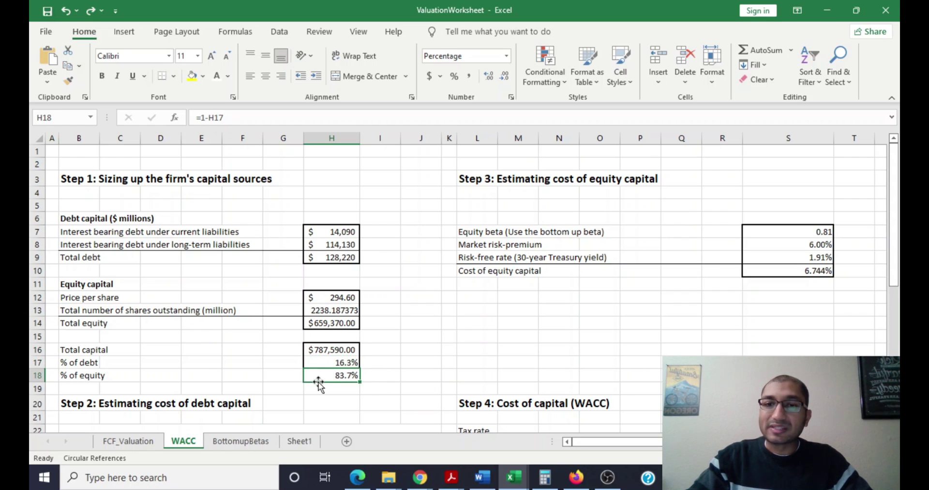
Step: Review the Step 2 cost of debt section, including the OAS, the risk-free rate and both before-tax cost of debt formulas
{"action": "scroll", "coordinate": [357, 388], "scroll_direction": "down", "scroll_amount": 7}
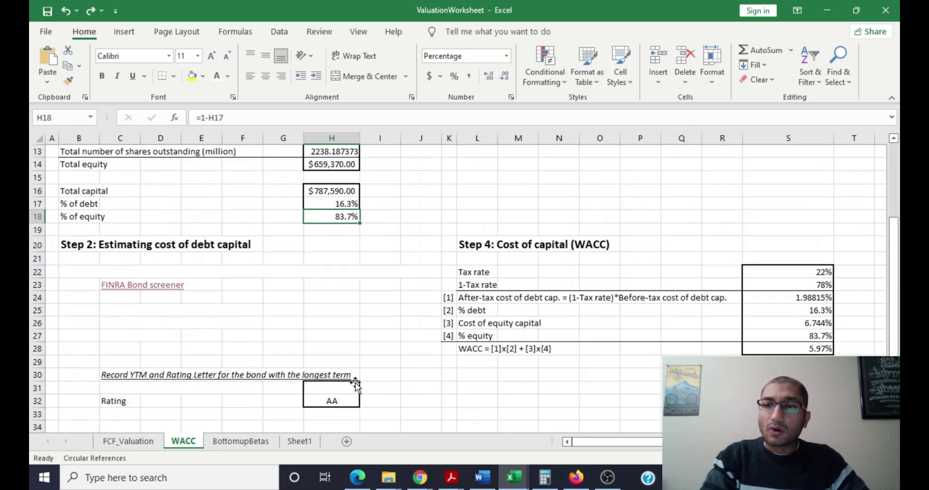
{"action": "scroll", "coordinate": [352, 378], "scroll_direction": "down", "scroll_amount": 2}
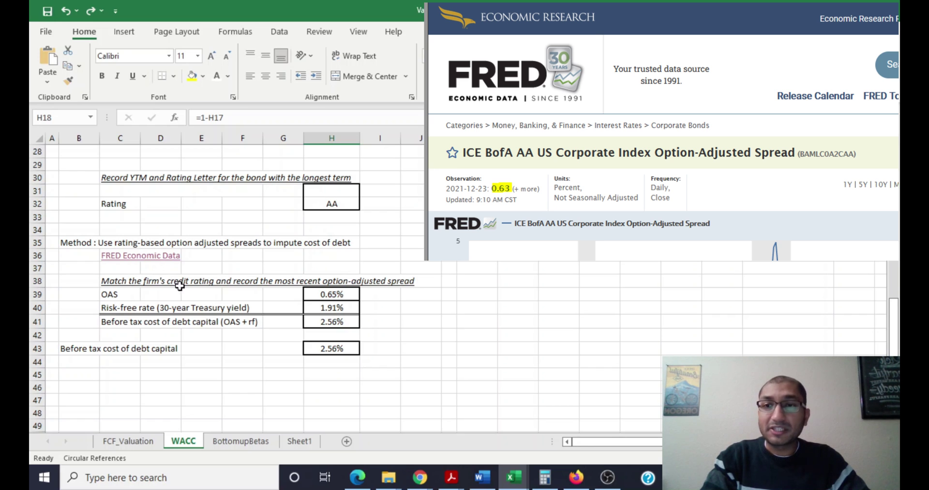
{"action": "left_click", "coordinate": [334, 295]}
{"action": "left_click", "coordinate": [355, 309]}
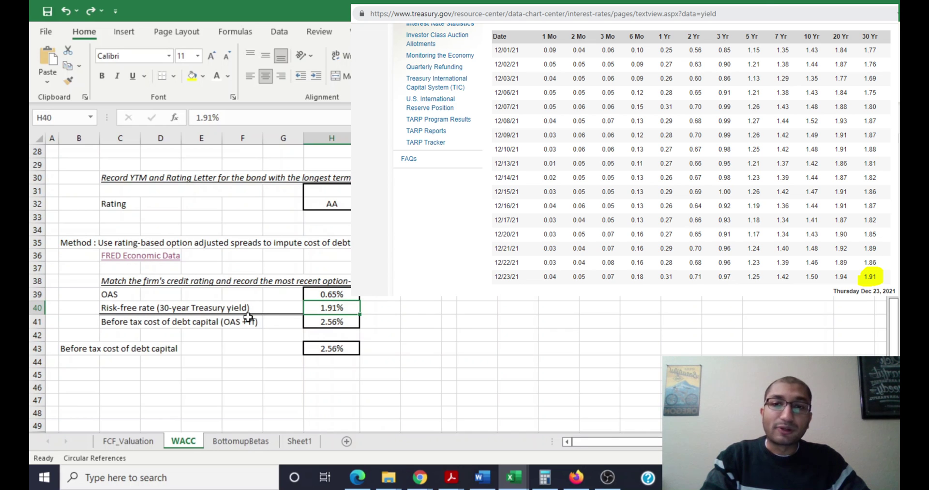
{"action": "left_click", "coordinate": [323, 326]}
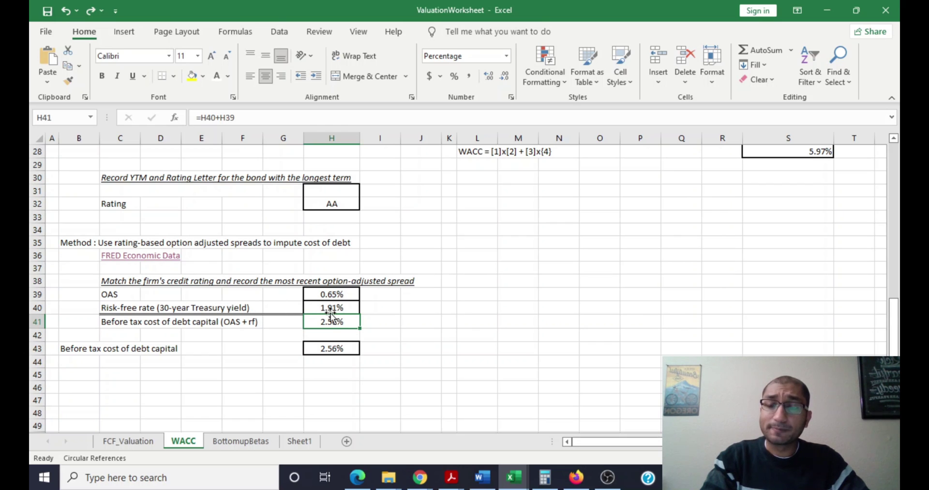
{"action": "left_click", "coordinate": [332, 348]}
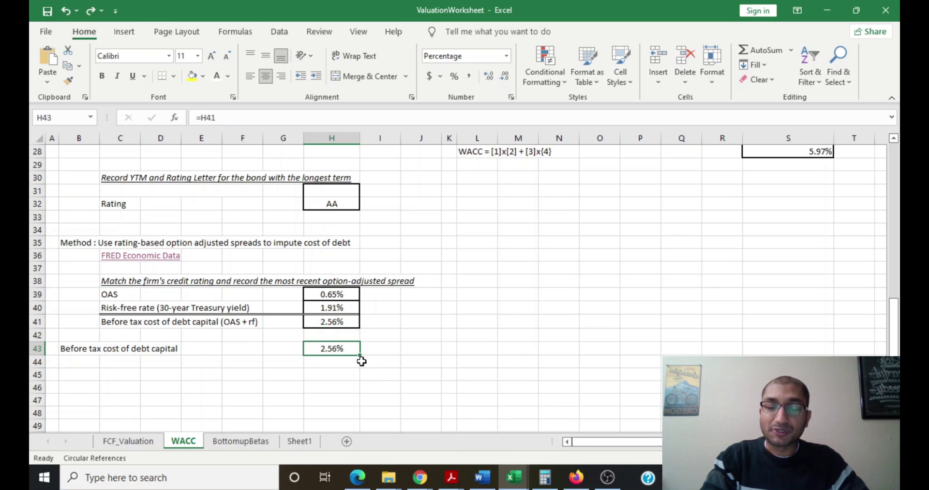
Step: Trace the equity beta to the BottomupBetas sheet and inspect the % Debt and Tax rate inputs of the leverage/tax adjuster
{"action": "scroll", "coordinate": [356, 351], "scroll_direction": "up", "scroll_amount": 6}
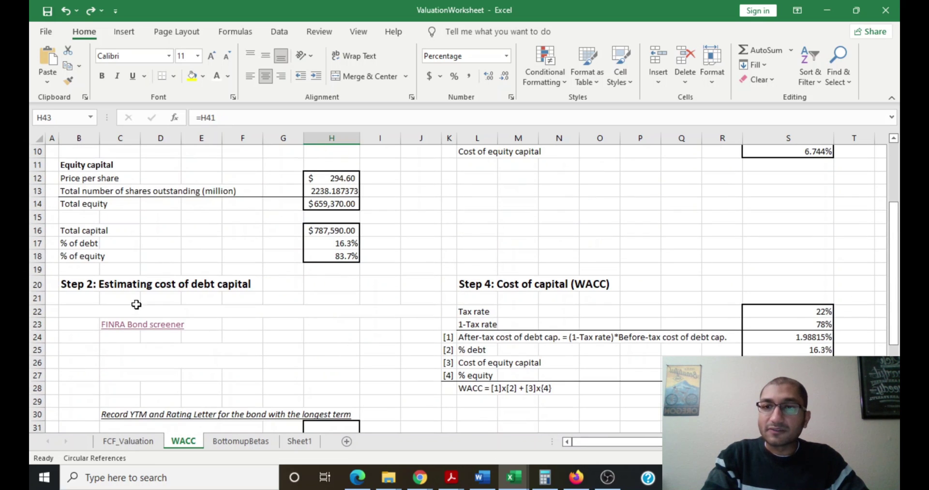
{"action": "scroll", "coordinate": [230, 290], "scroll_direction": "up", "scroll_amount": 3}
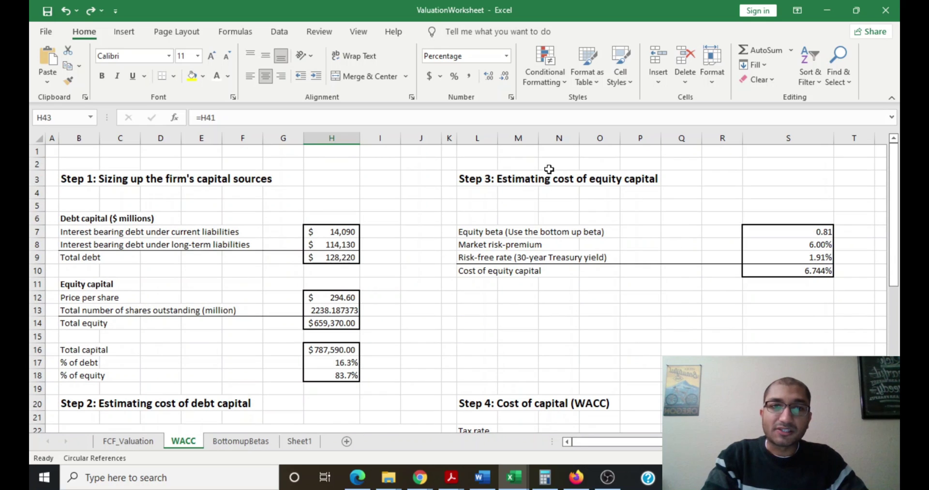
{"action": "left_click", "coordinate": [762, 227]}
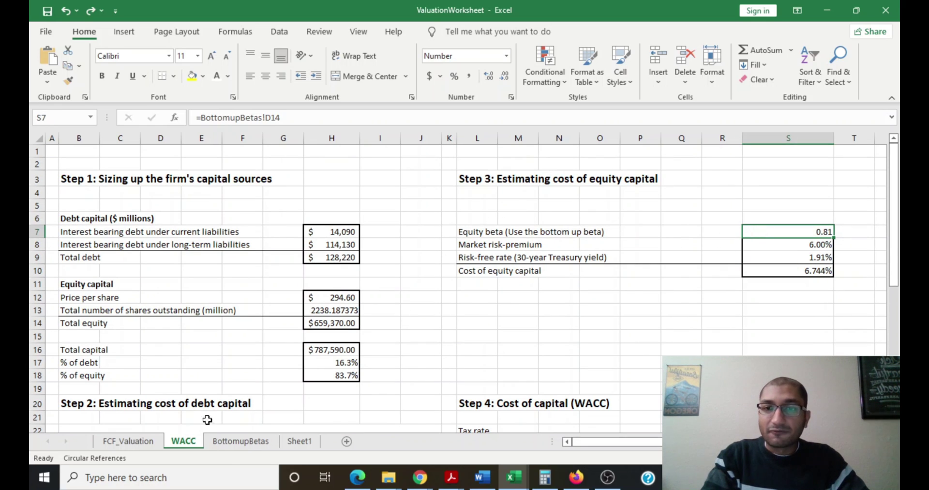
{"action": "left_click", "coordinate": [228, 448]}
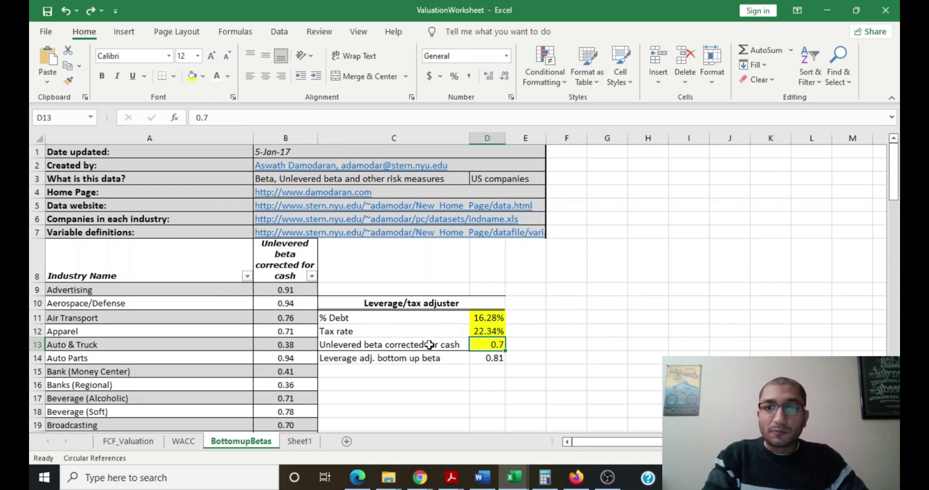
{"action": "left_click", "coordinate": [476, 321]}
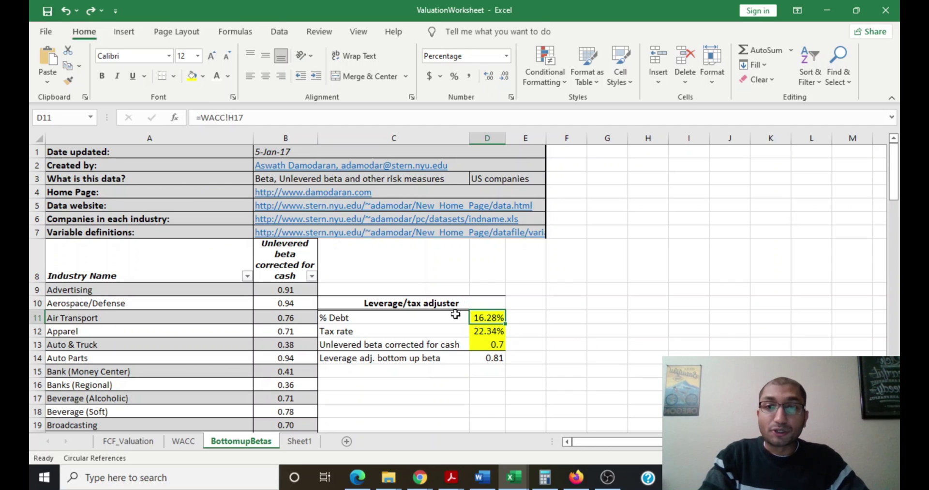
{"action": "left_click", "coordinate": [482, 330]}
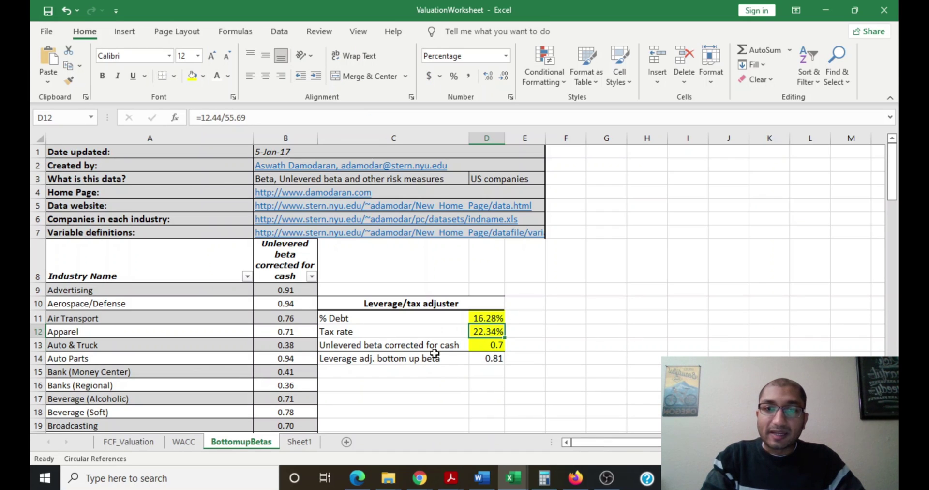
Step: Look up the unlevered beta for Insurance (Prop/Cas.) in the industry table and check the leverage-adjusted bottom-up beta formula
{"action": "left_click", "coordinate": [286, 140]}
{"action": "scroll", "coordinate": [332, 301], "scroll_direction": "down", "scroll_amount": 16}
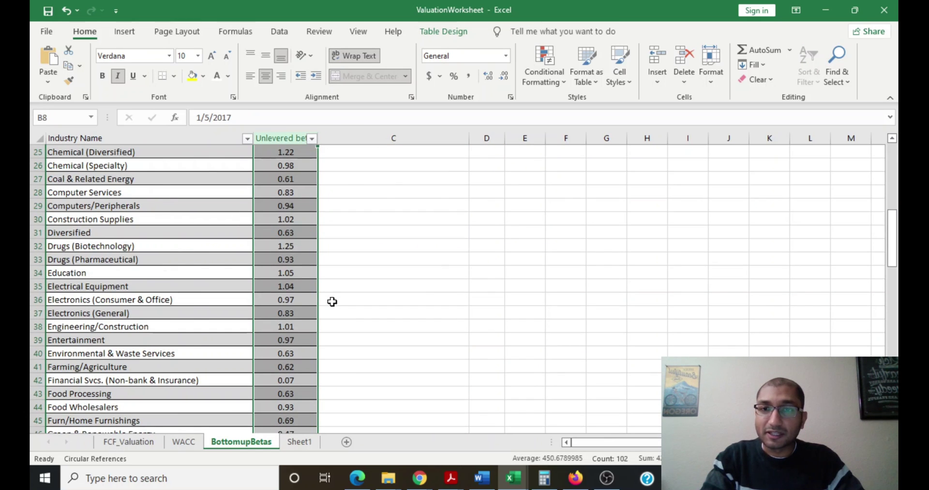
{"action": "scroll", "coordinate": [332, 302], "scroll_direction": "down", "scroll_amount": 2}
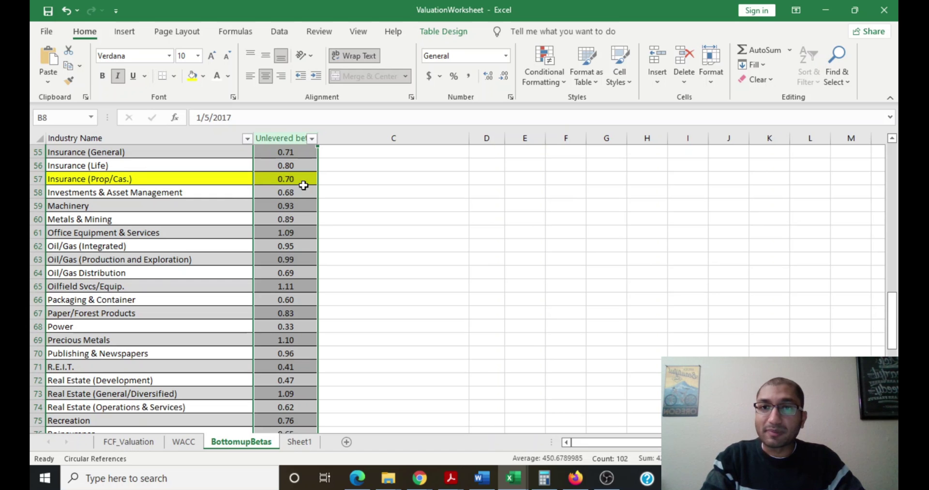
{"action": "scroll", "coordinate": [382, 259], "scroll_direction": "up", "scroll_amount": 18}
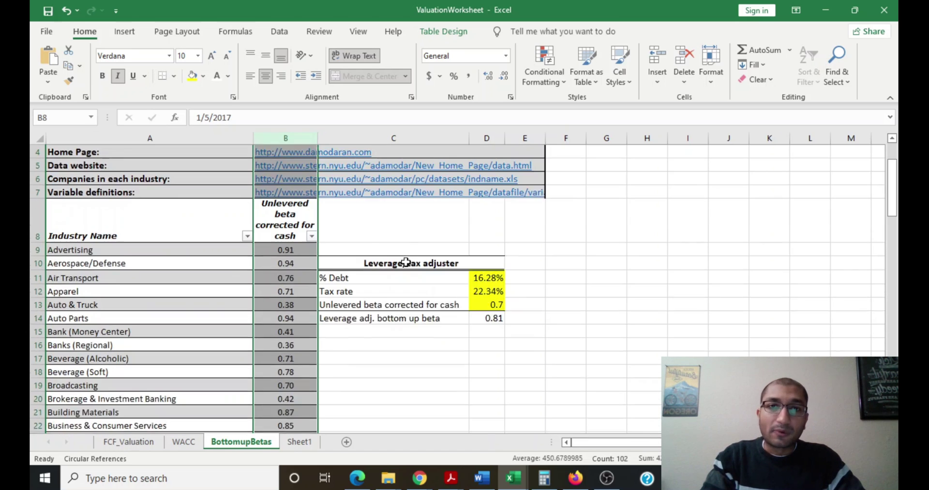
{"action": "left_click", "coordinate": [493, 357]}
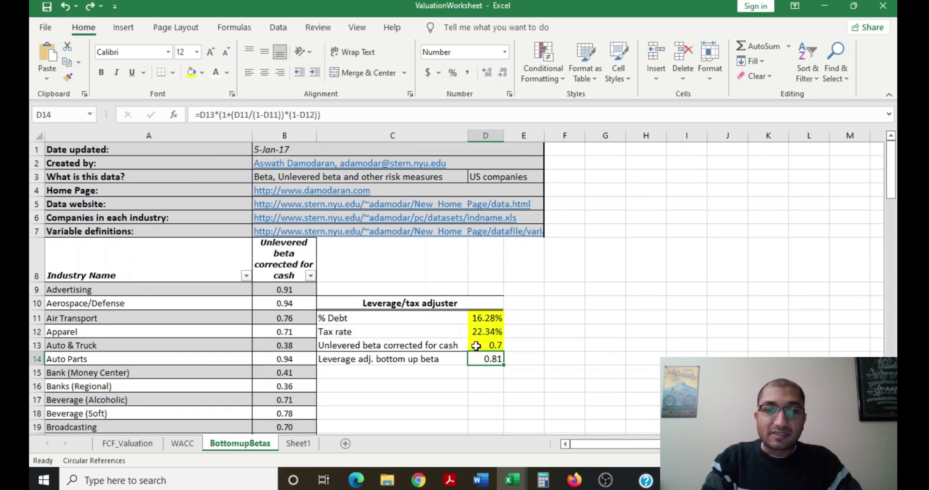
Step: Back on the WACC sheet, inspect the market risk-premium and 30-year Treasury risk-free rate used for the cost of equity
{"action": "left_click", "coordinate": [176, 447]}
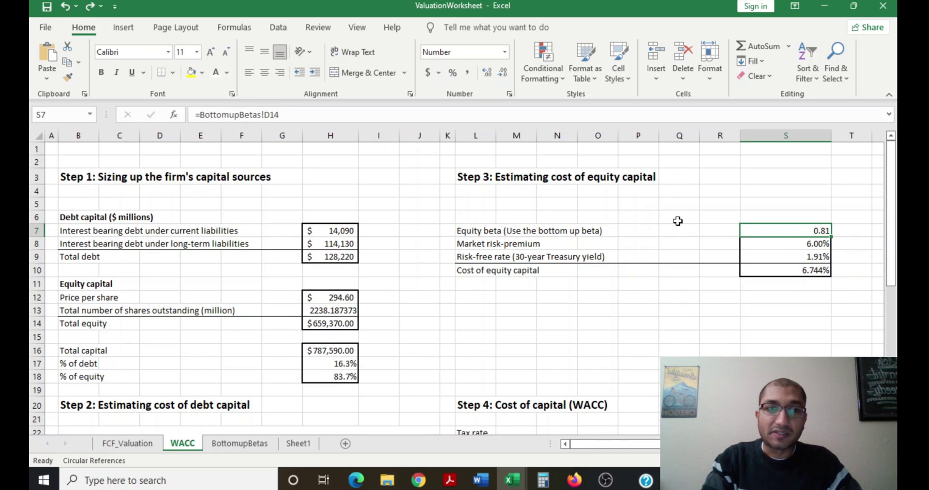
{"action": "left_click", "coordinate": [770, 244]}
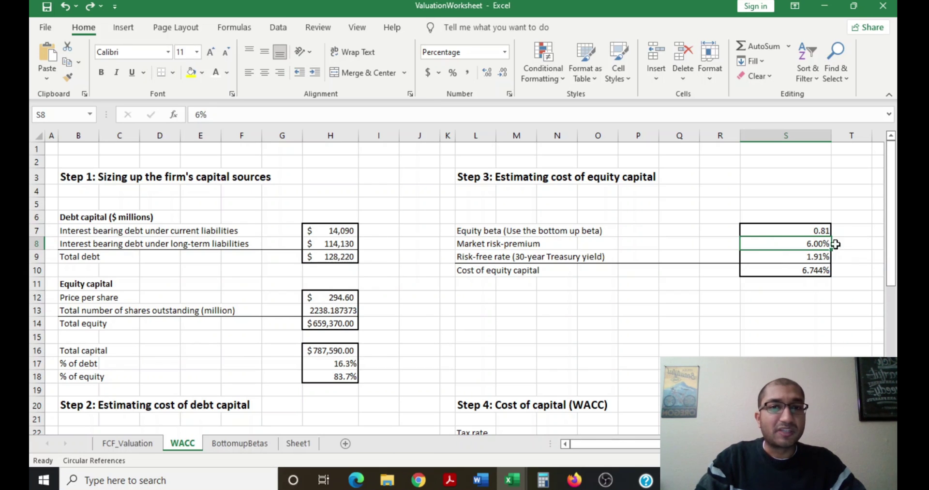
{"action": "left_click", "coordinate": [793, 256]}
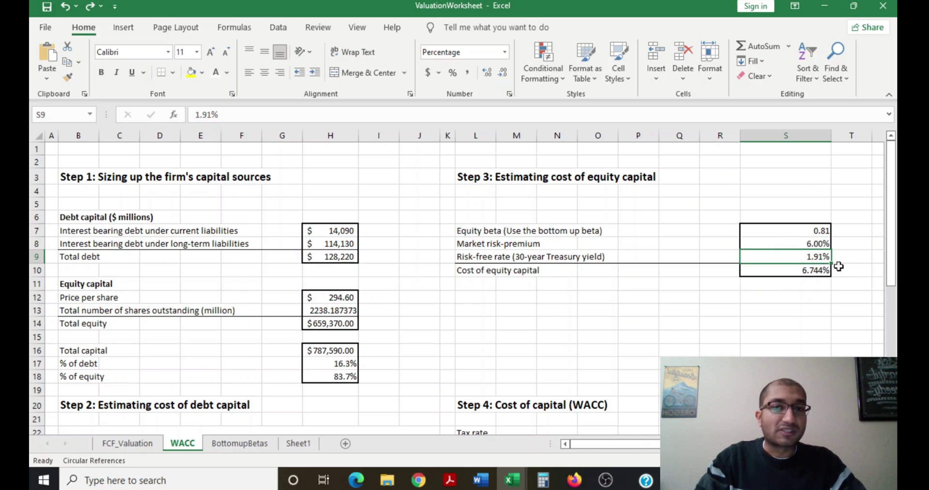
Step: Inspect the cost of equity capital formula in Step 3 and the tax rate link in Step 4 of the WACC sheet
{"action": "left_click", "coordinate": [786, 270]}
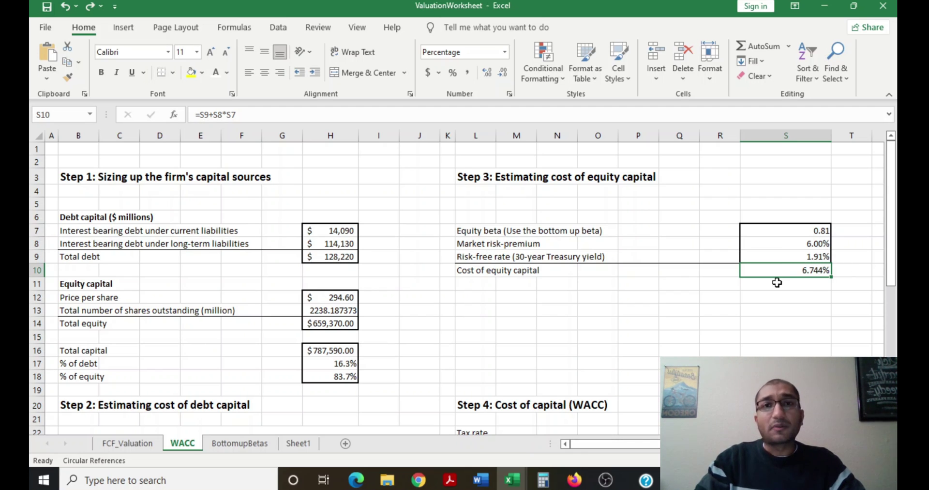
{"action": "scroll", "coordinate": [777, 282], "scroll_direction": "down", "scroll_amount": 4}
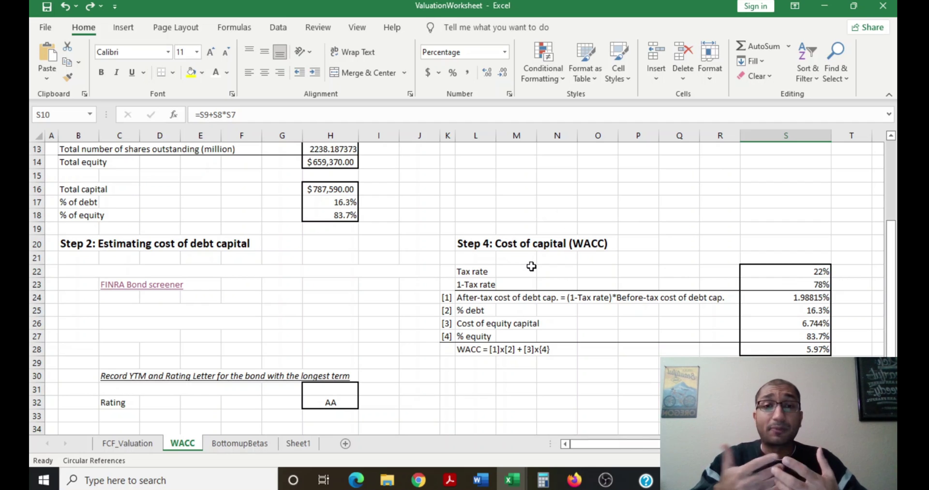
{"action": "left_click", "coordinate": [778, 266]}
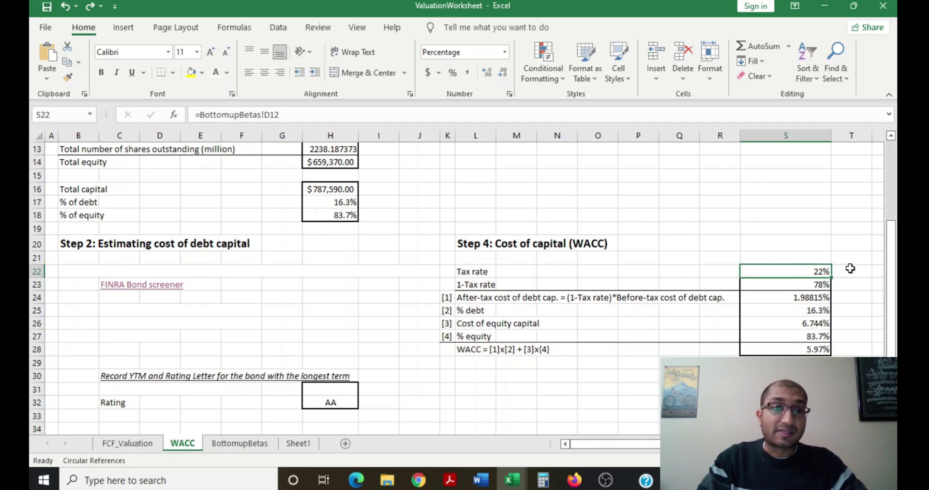
Step: Look up the before-tax cost of debt capital in Step 2 and check the after-tax cost of debt formula in Step 4
{"action": "scroll", "coordinate": [840, 276], "scroll_direction": "down", "scroll_amount": 2}
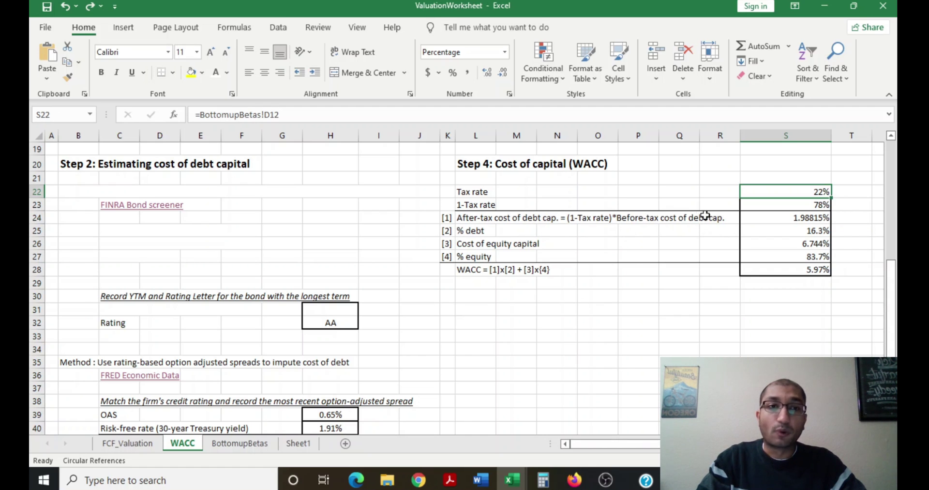
{"action": "scroll", "coordinate": [703, 230], "scroll_direction": "down", "scroll_amount": 3}
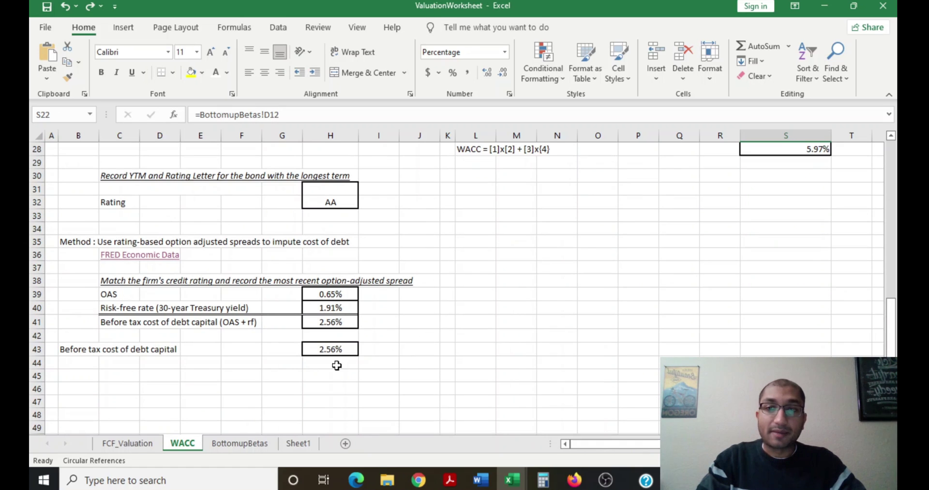
{"action": "scroll", "coordinate": [417, 361], "scroll_direction": "up", "scroll_amount": 3}
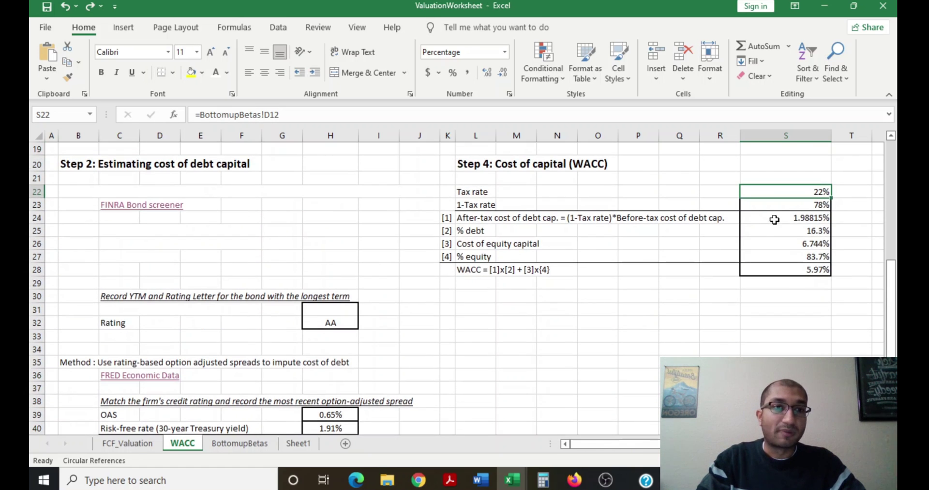
{"action": "left_click", "coordinate": [774, 220]}
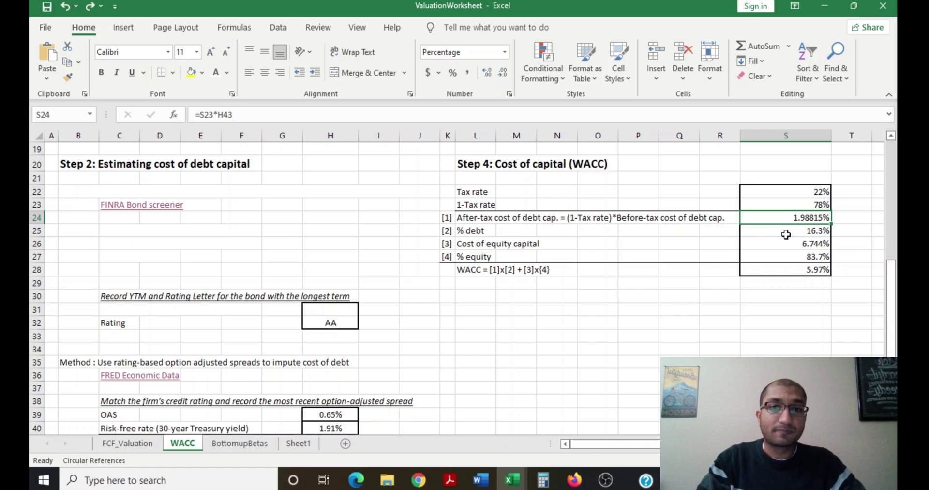
Step: Trace the % debt, cost of equity capital and % equity inputs in Step 4 and check the WACC formula that combines them
{"action": "left_click", "coordinate": [783, 232]}
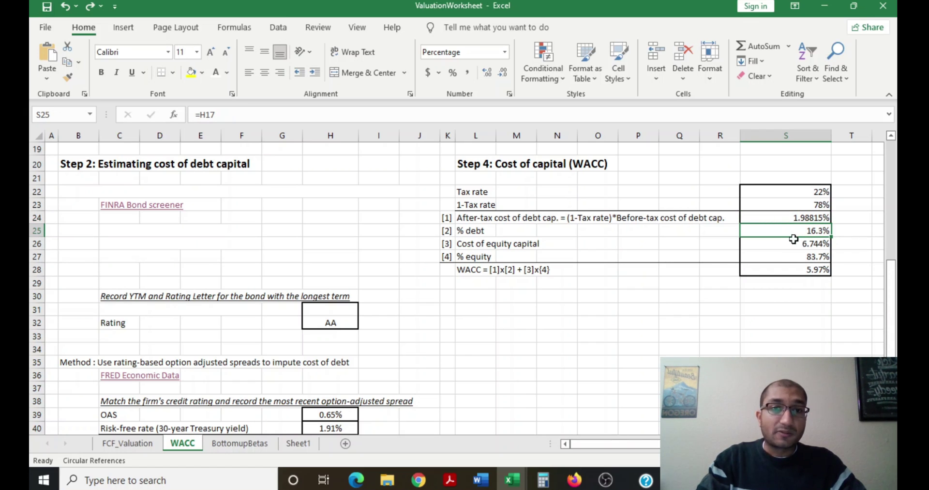
{"action": "left_click", "coordinate": [791, 243]}
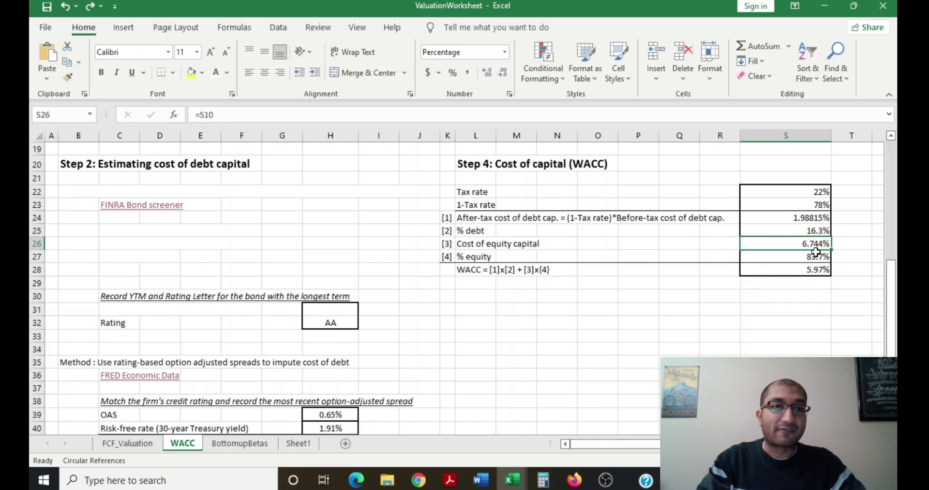
{"action": "scroll", "coordinate": [799, 246], "scroll_direction": "up", "scroll_amount": 4}
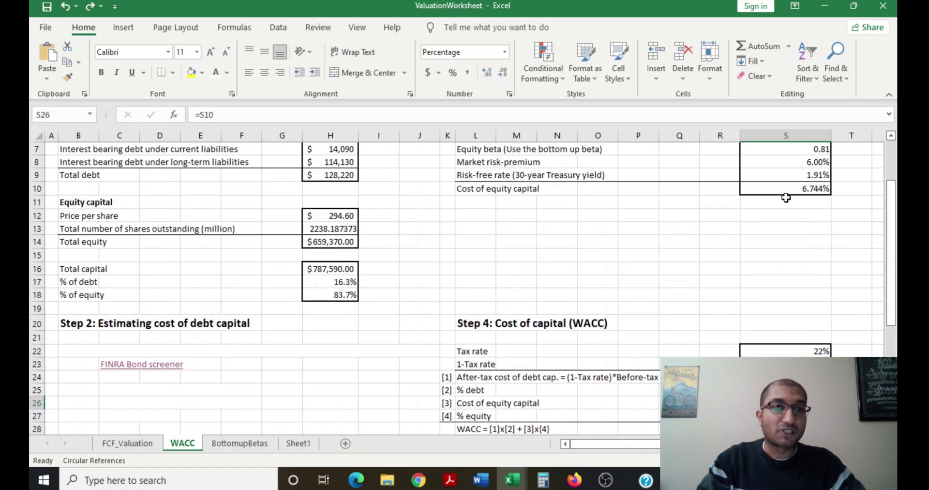
{"action": "scroll", "coordinate": [804, 211], "scroll_direction": "down", "scroll_amount": 4}
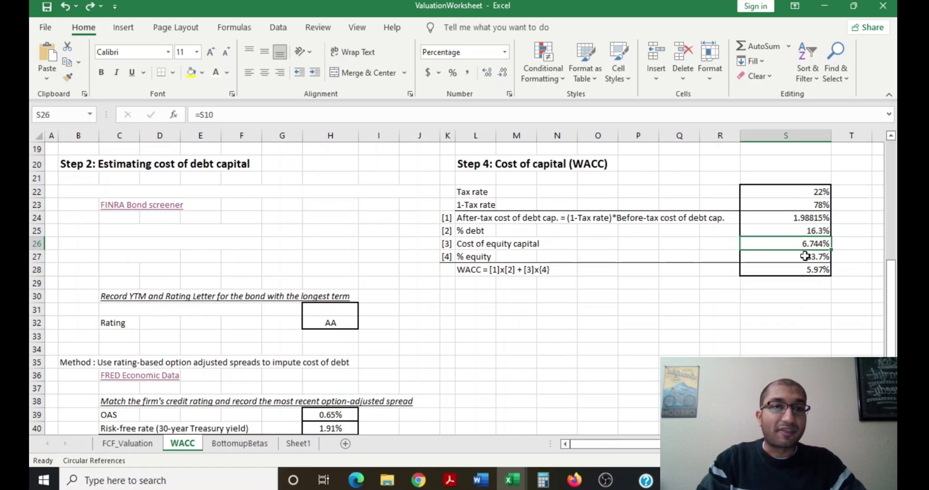
{"action": "left_click", "coordinate": [798, 258]}
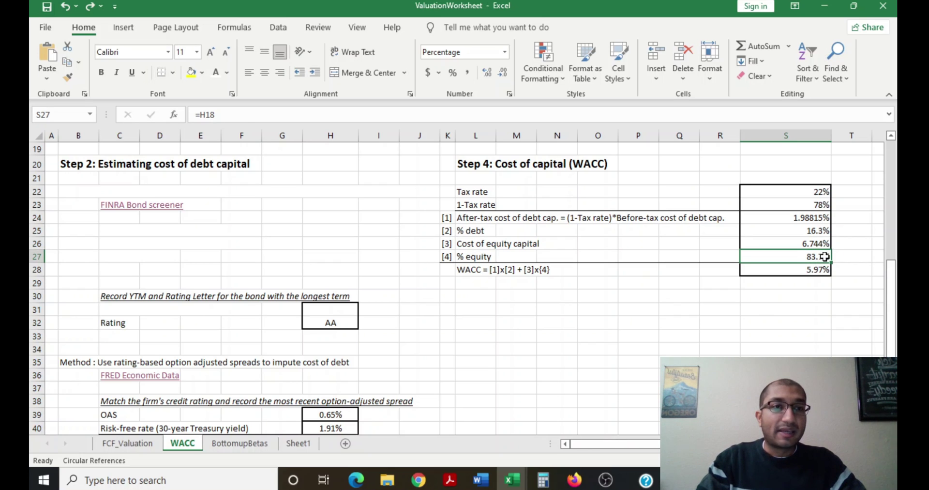
{"action": "left_click", "coordinate": [822, 269]}
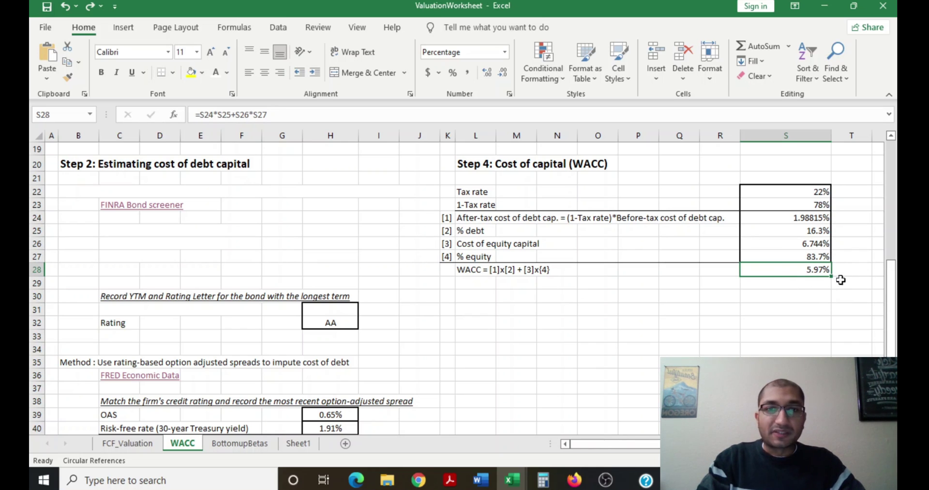
Step: Go to the FCF_Valuation sheet and review Step 5's projected cash flows for t=1 to t=6 and the terminal value formula
{"action": "left_click", "coordinate": [108, 445]}
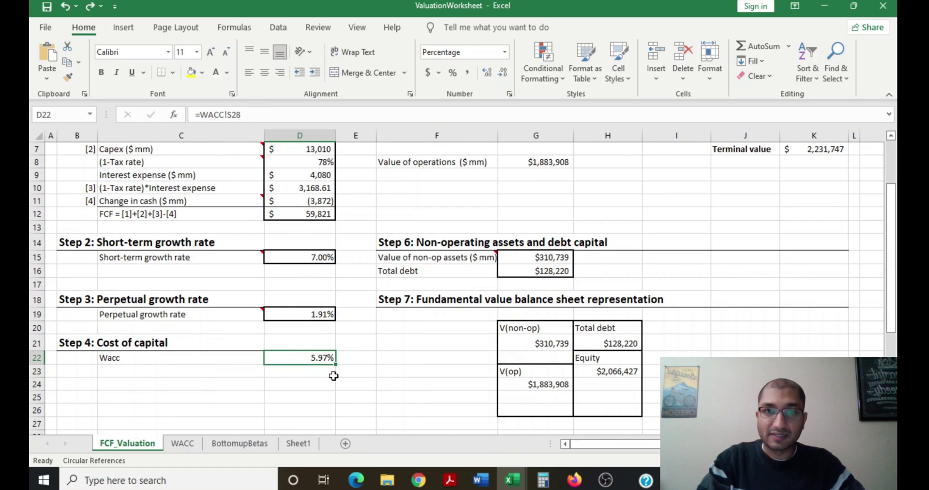
{"action": "scroll", "coordinate": [411, 392], "scroll_direction": "up", "scroll_amount": 2}
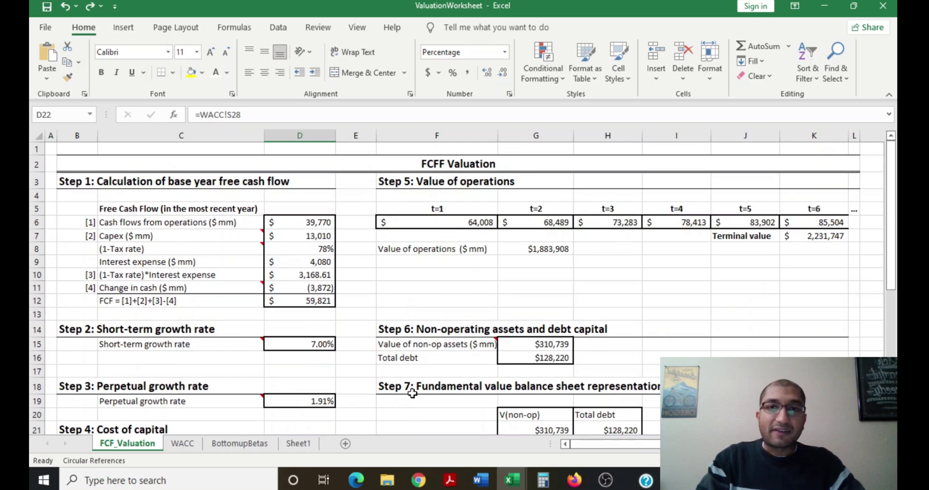
{"action": "left_click", "coordinate": [460, 181]}
{"action": "left_click_drag", "start_coordinate": [447, 222], "coordinate": [772, 219]}
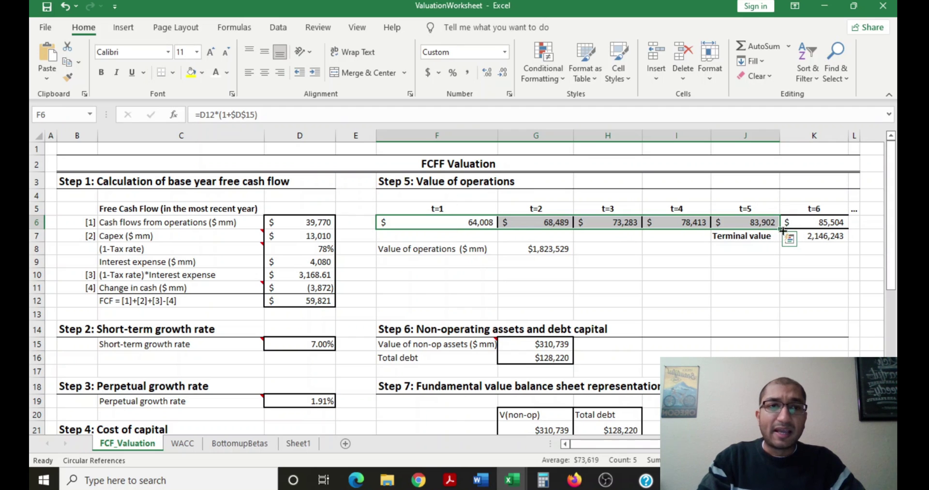
{"action": "left_click", "coordinate": [815, 222]}
{"action": "left_click", "coordinate": [823, 237]}
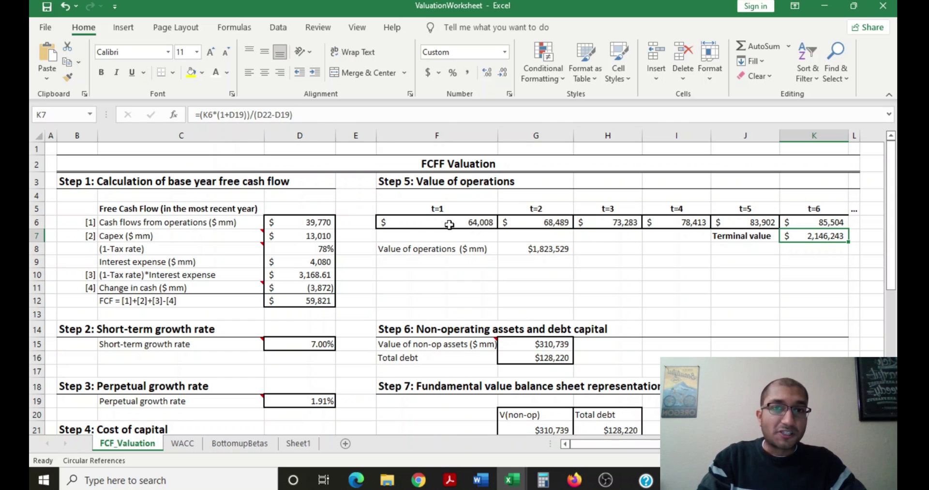
Step: Examine which cells feed the NPV formula behind the value of operations, leaving the formula unchanged
{"action": "left_click", "coordinate": [524, 252]}
{"action": "left_click", "coordinate": [244, 113]}
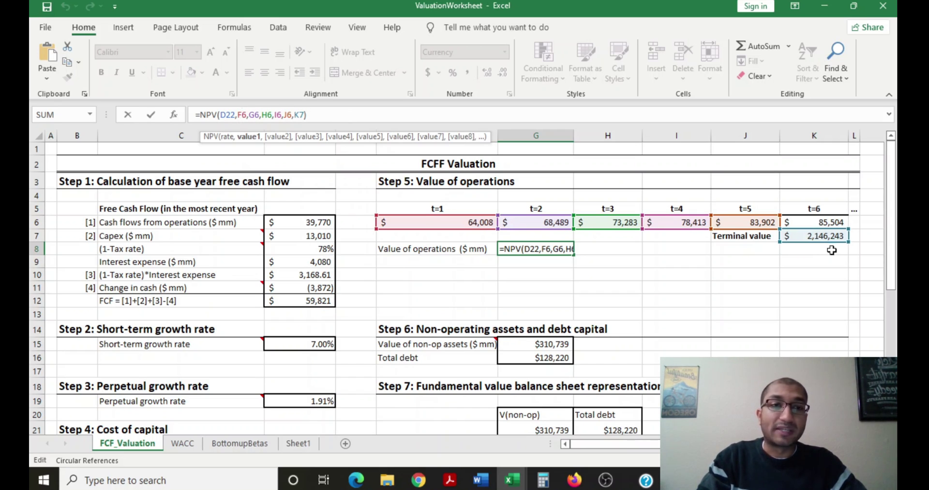
{"action": "left_click", "coordinate": [557, 274]}
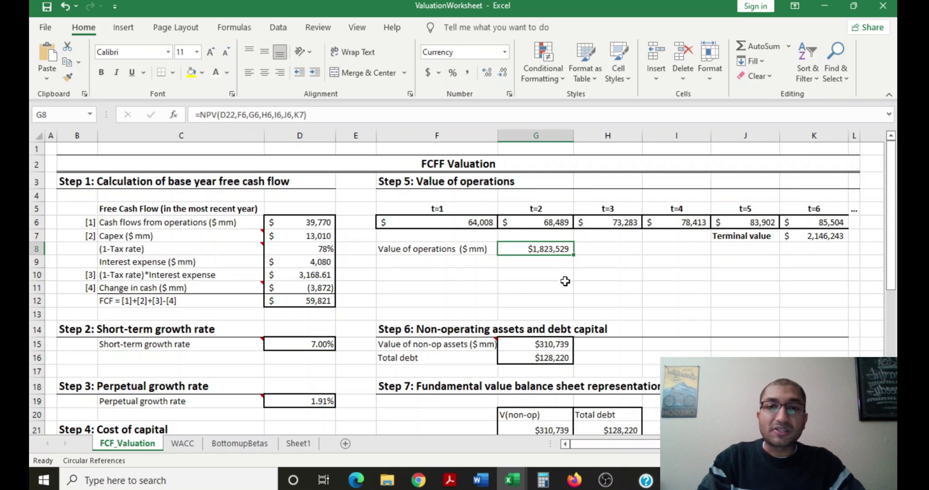
Step: Review the Step 6 section on non-operating assets and debt capital, including the source of total debt
{"action": "scroll", "coordinate": [565, 281], "scroll_direction": "down", "scroll_amount": 2}
{"action": "left_click", "coordinate": [491, 250]}
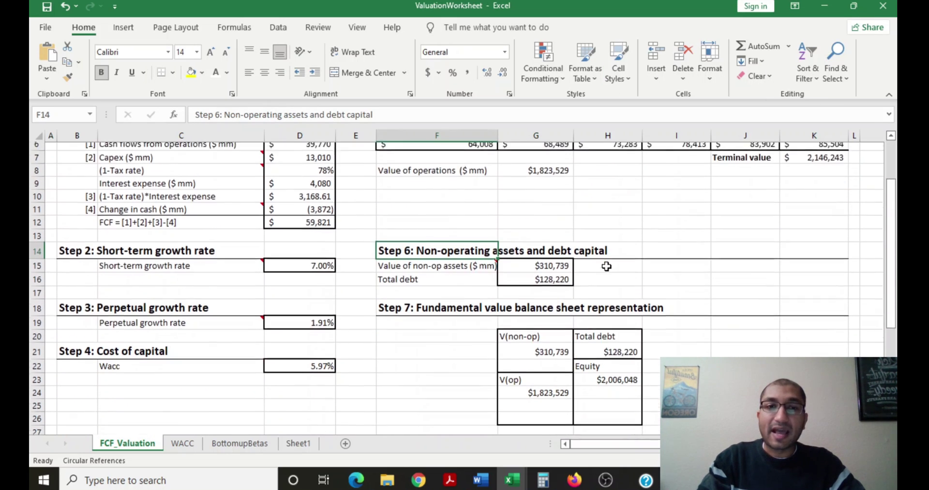
{"action": "scroll", "coordinate": [606, 265], "scroll_direction": "down", "scroll_amount": 2}
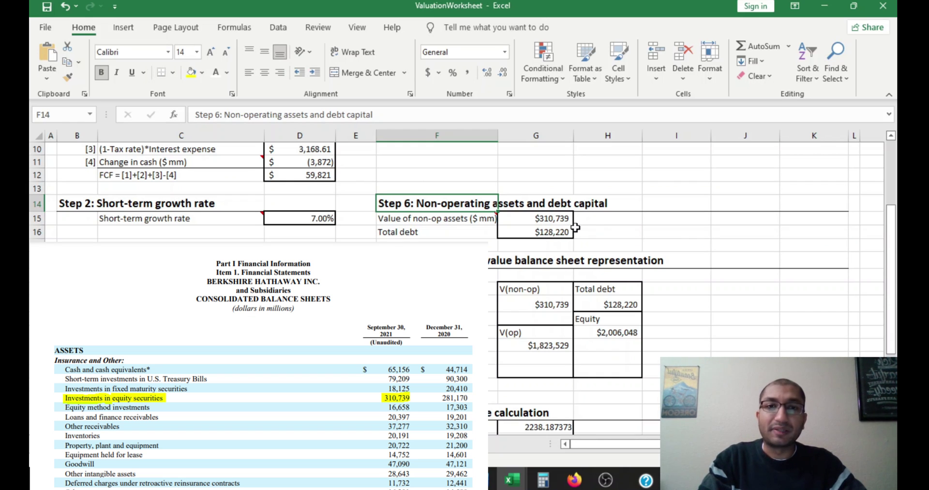
{"action": "left_click", "coordinate": [564, 230]}
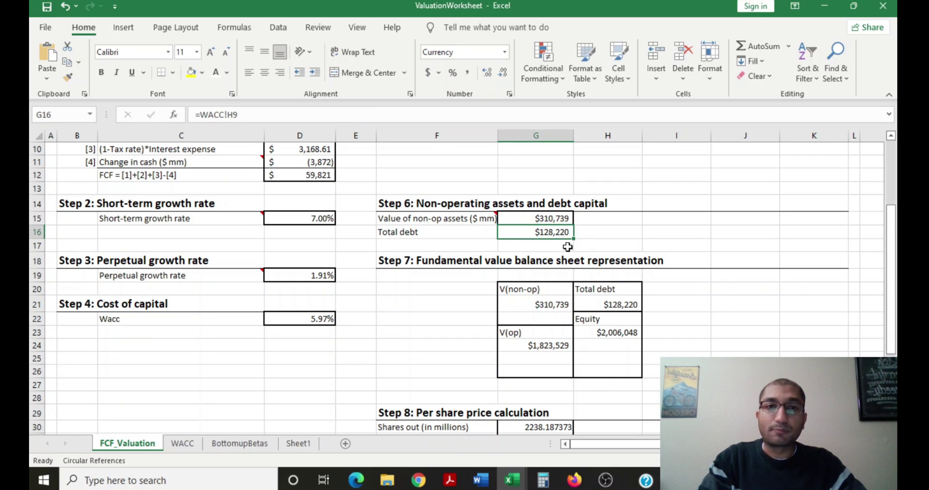
Step: Inspect the V(non-op), V(op), Total debt and Equity formulas in the Step 7 fundamental value balance sheet
{"action": "scroll", "coordinate": [512, 202], "scroll_direction": "down", "scroll_amount": 1}
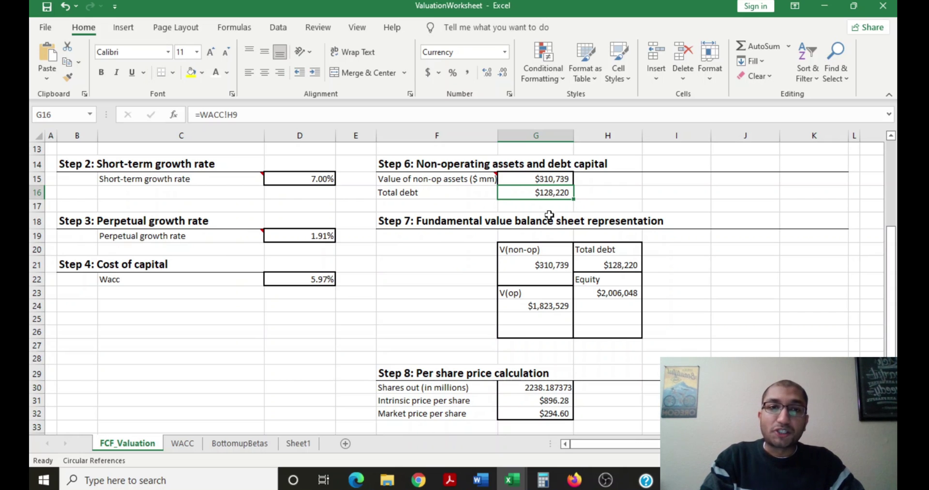
{"action": "left_click", "coordinate": [532, 269]}
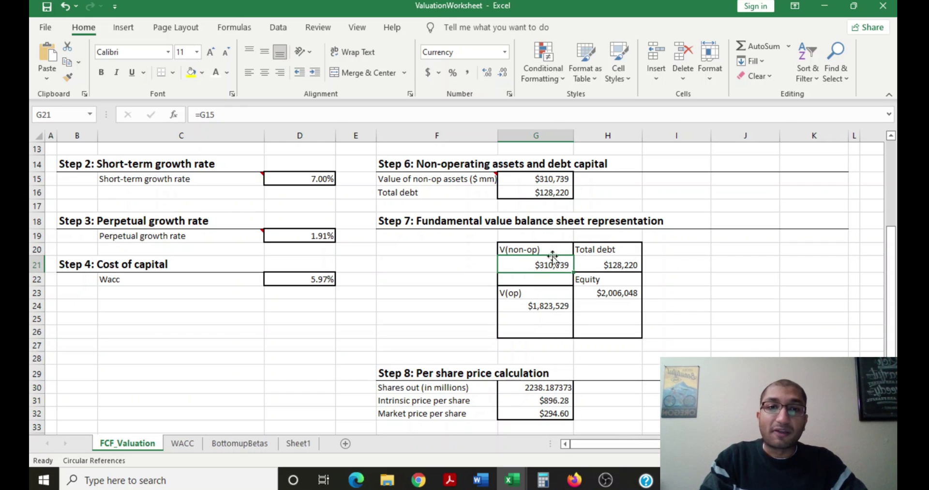
{"action": "left_click", "coordinate": [523, 309]}
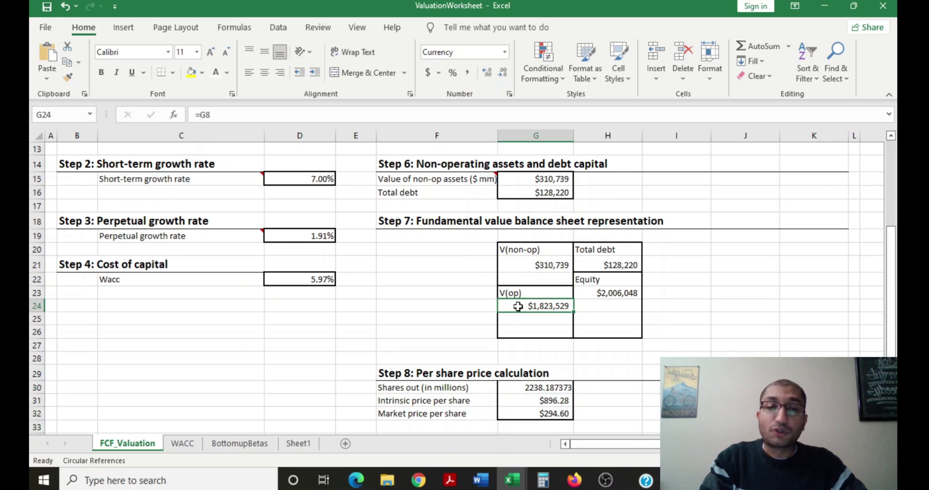
{"action": "left_click", "coordinate": [613, 266]}
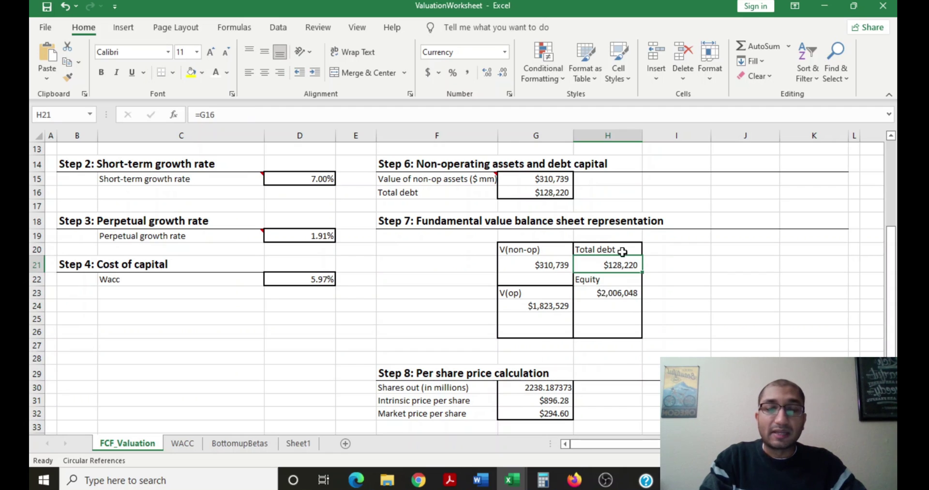
{"action": "left_click", "coordinate": [606, 292]}
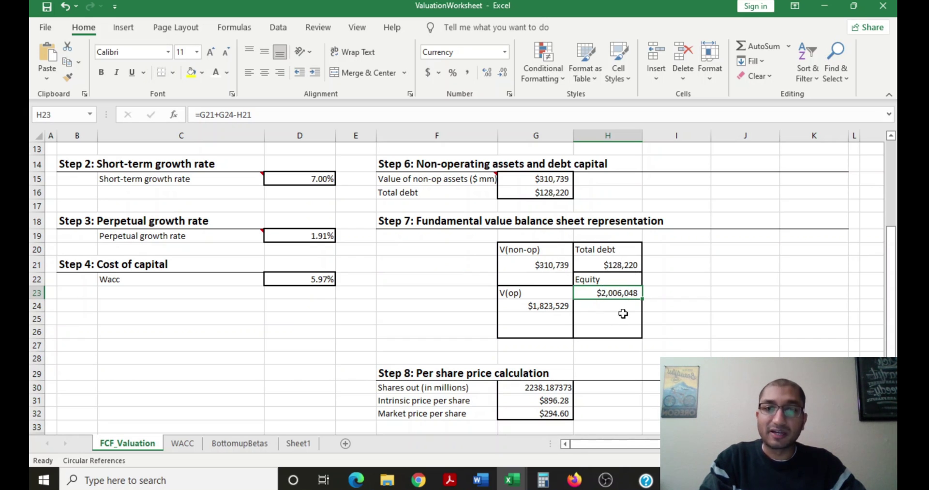
Step: Check the intrinsic price per share formula and the market price per share in Step 8
{"action": "scroll", "coordinate": [623, 314], "scroll_direction": "down", "scroll_amount": 3}
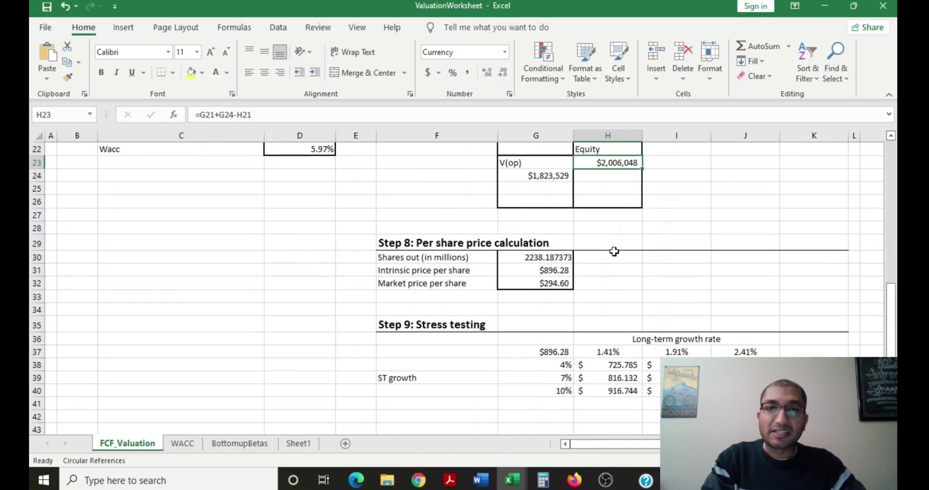
{"action": "left_click", "coordinate": [532, 271]}
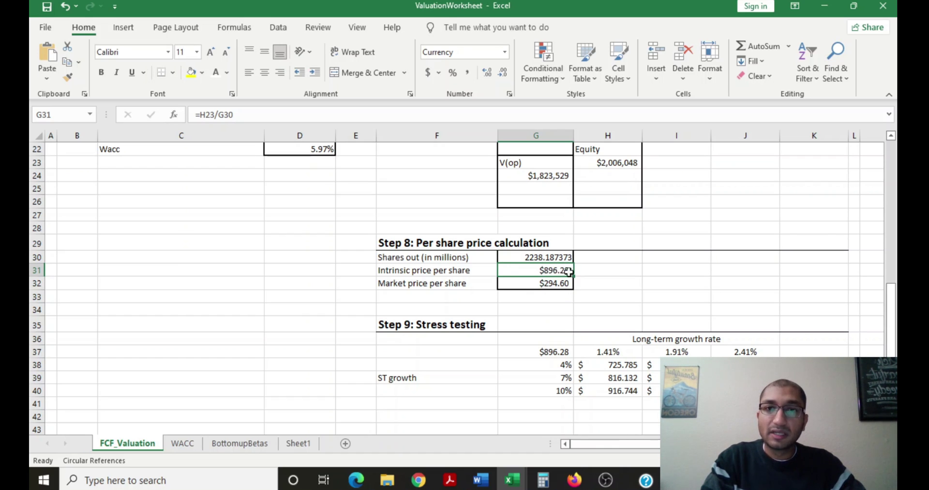
{"action": "left_click", "coordinate": [557, 286]}
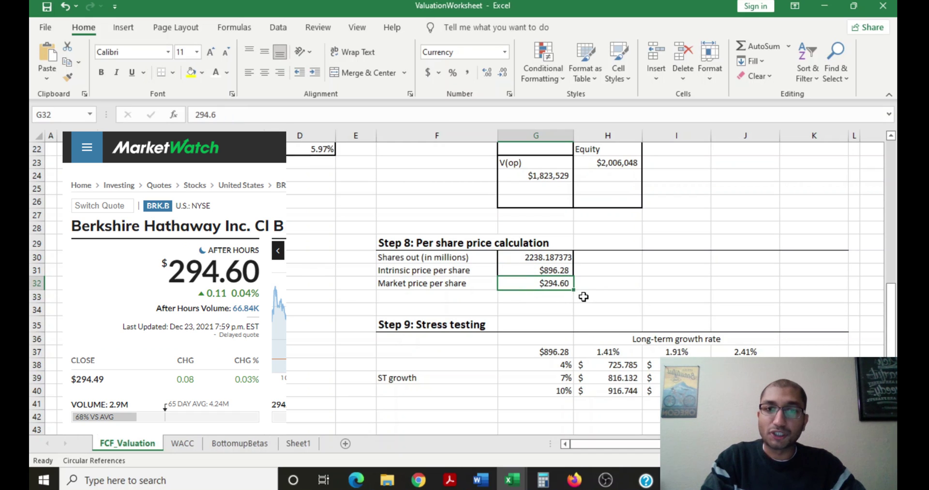
{"action": "key", "text": "Up"}
Step: Examine the Step 9 stress-testing table, including its intrinsic price link and the short-term growth rates along its rows
{"action": "left_click", "coordinate": [479, 325]}
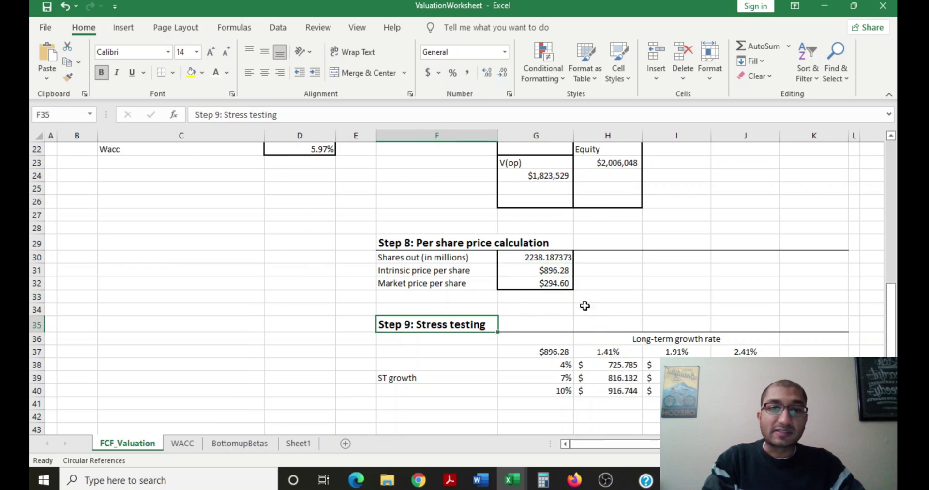
{"action": "scroll", "coordinate": [585, 306], "scroll_direction": "down", "scroll_amount": 1}
{"action": "scroll", "coordinate": [585, 306], "scroll_direction": "down", "scroll_amount": 1}
{"action": "left_click", "coordinate": [540, 276]}
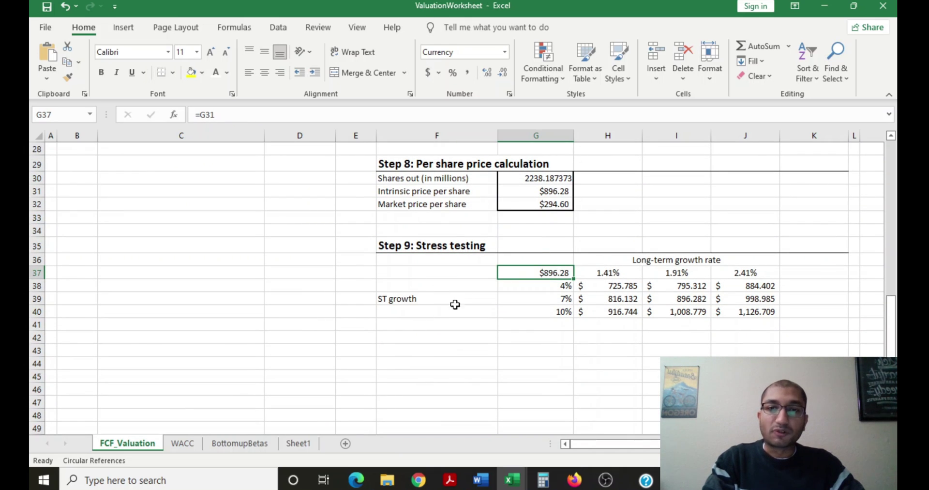
{"action": "left_click", "coordinate": [527, 296]}
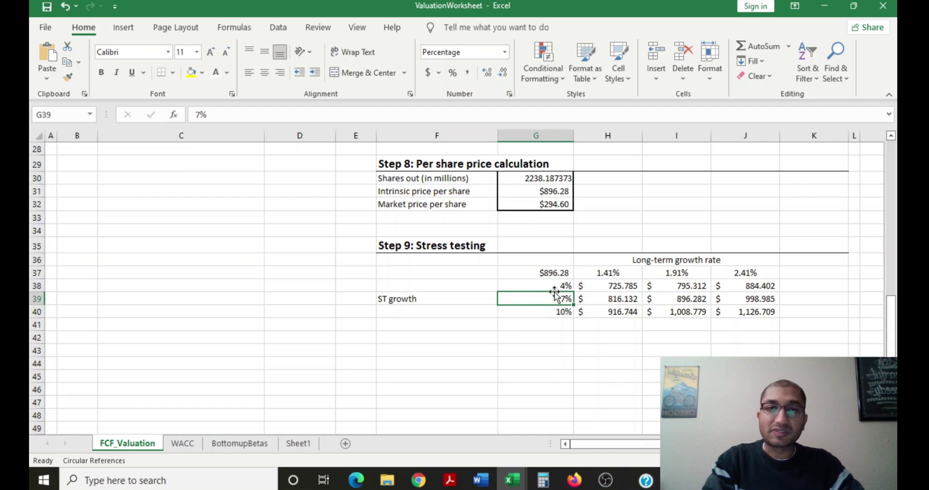
{"action": "left_click", "coordinate": [549, 312]}
{"action": "left_click", "coordinate": [552, 298]}
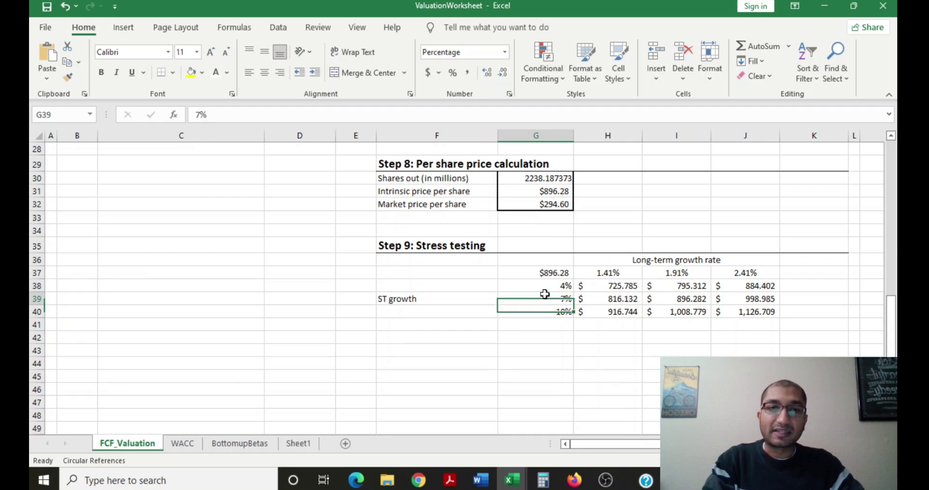
{"action": "left_click", "coordinate": [544, 285]}
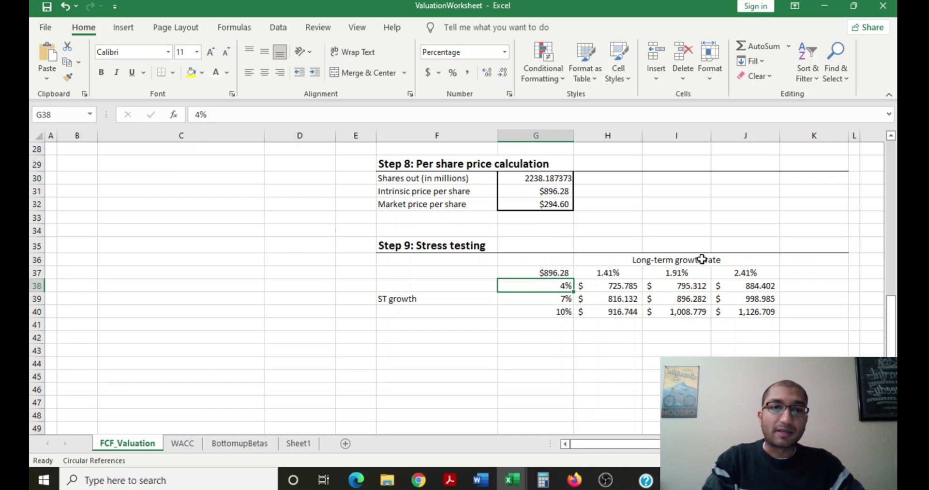
Step: Examine the long-term growth rate headings and the resulting share prices in the Step 9 stress-testing data table
{"action": "left_click", "coordinate": [650, 270]}
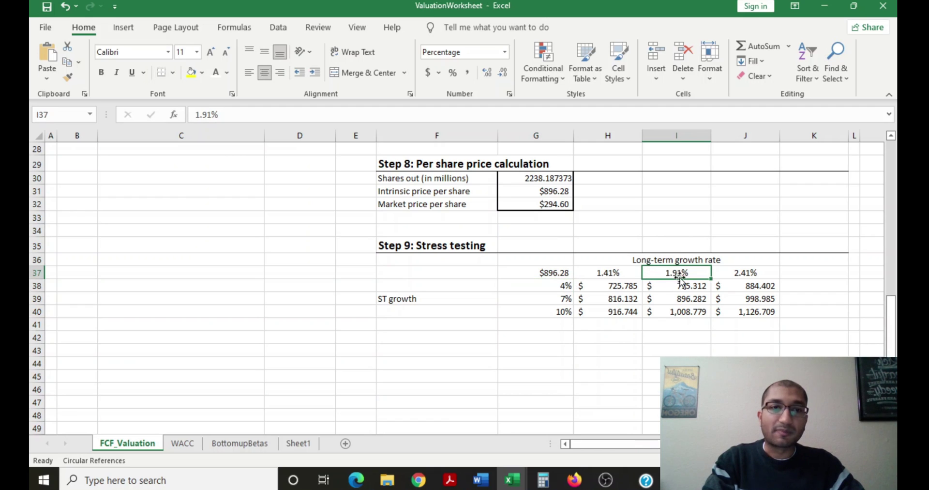
{"action": "left_click", "coordinate": [591, 275]}
{"action": "left_click", "coordinate": [729, 271]}
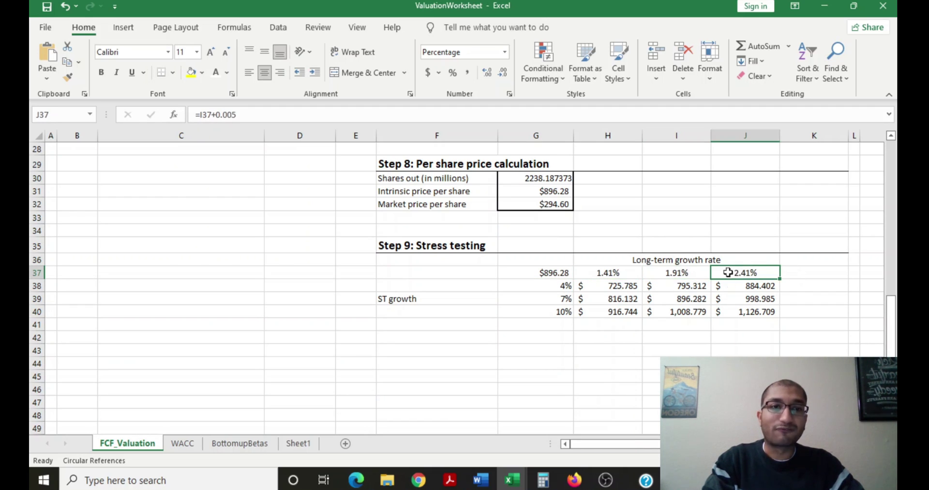
{"action": "key", "text": "Up"}
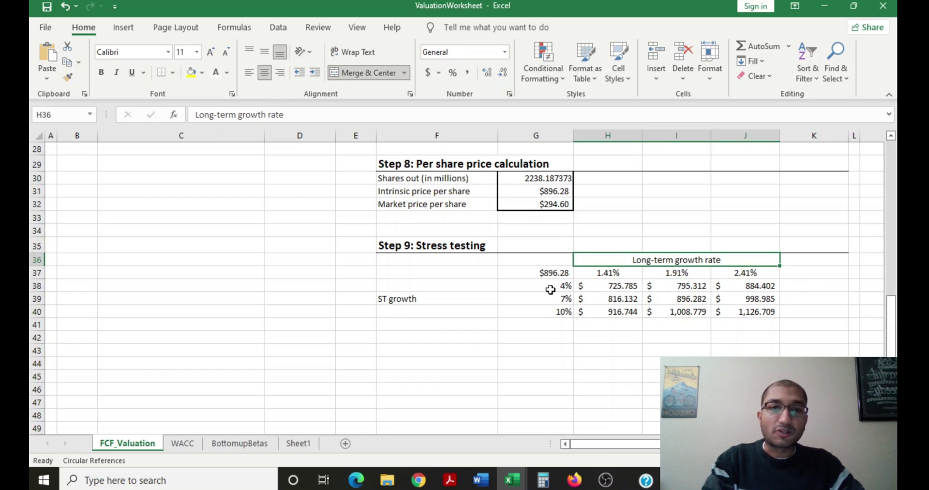
{"action": "left_click", "coordinate": [532, 285]}
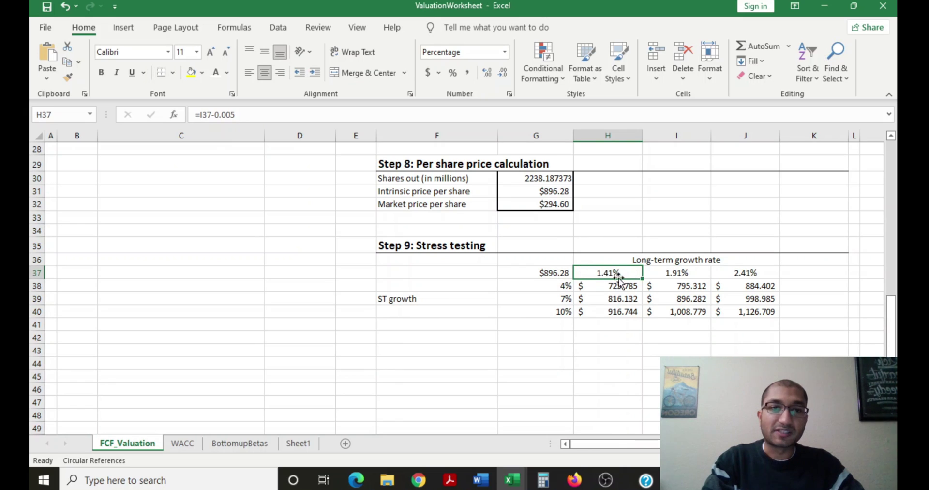
{"action": "left_click", "coordinate": [594, 289]}
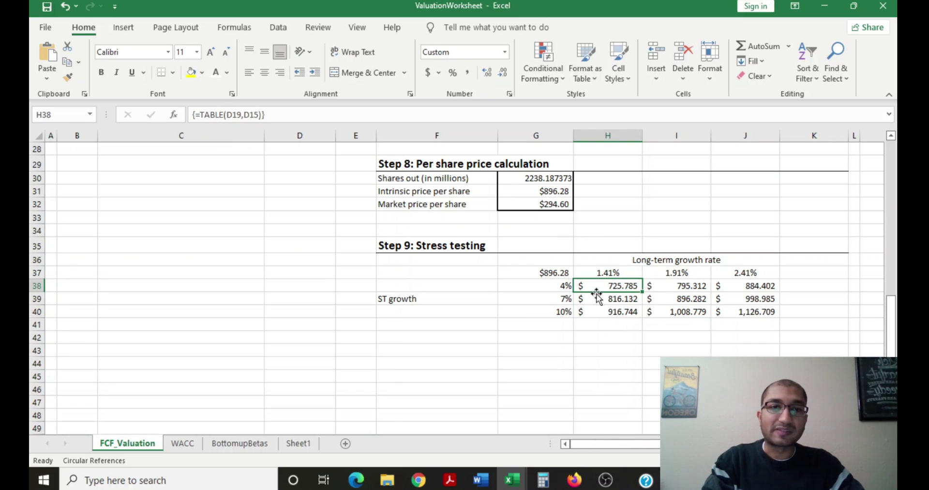
{"action": "left_click", "coordinate": [738, 312]}
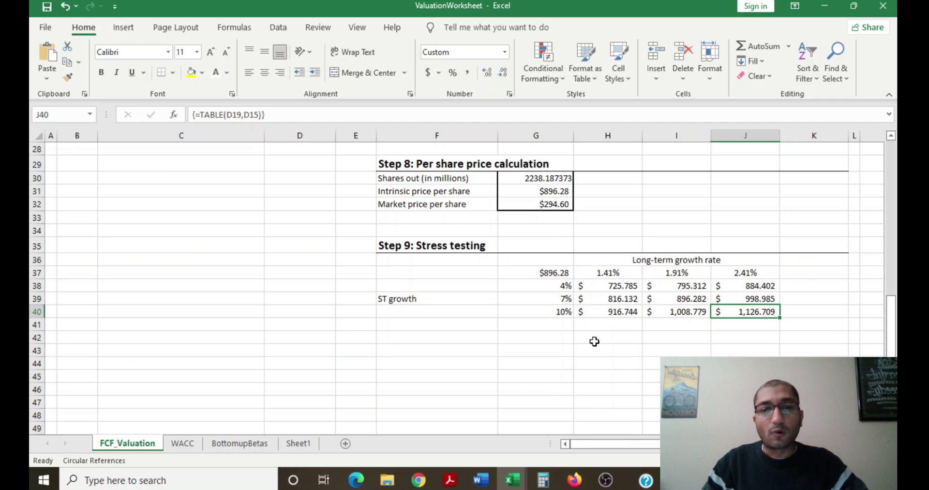
Step: Switch to the Intrinsic Value - Stocks2021 workbook and review its valuation inputs, from TTM free cash flow through long-term debt and marketable securities
{"action": "left_click", "coordinate": [512, 479]}
{"action": "left_click", "coordinate": [486, 461]}
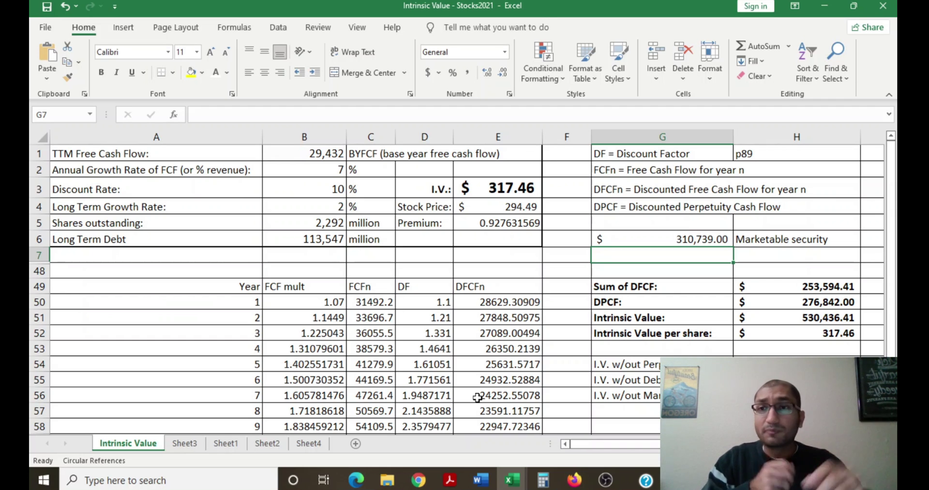
{"action": "left_click", "coordinate": [310, 154]}
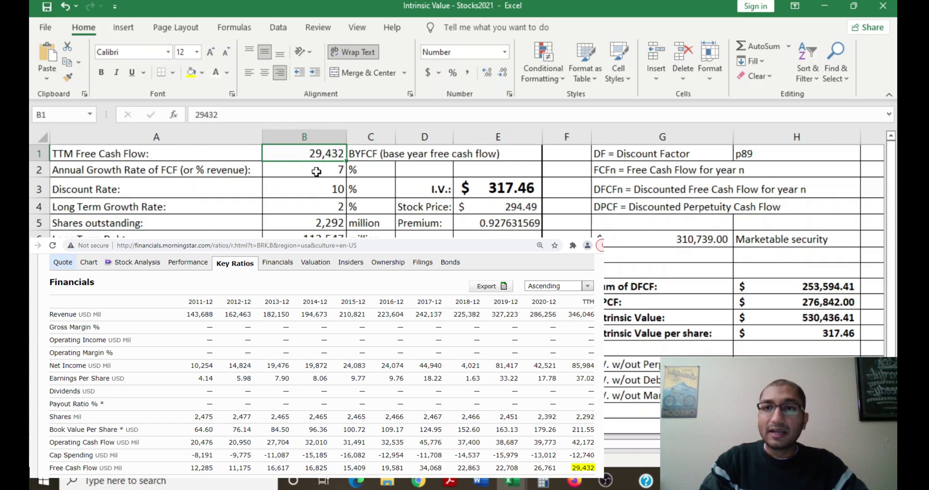
{"action": "left_click", "coordinate": [316, 172]}
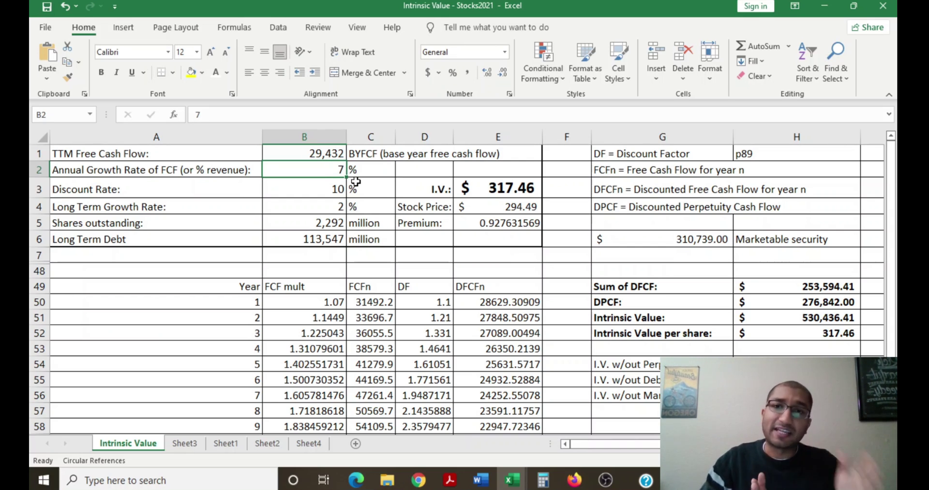
{"action": "left_click", "coordinate": [319, 184]}
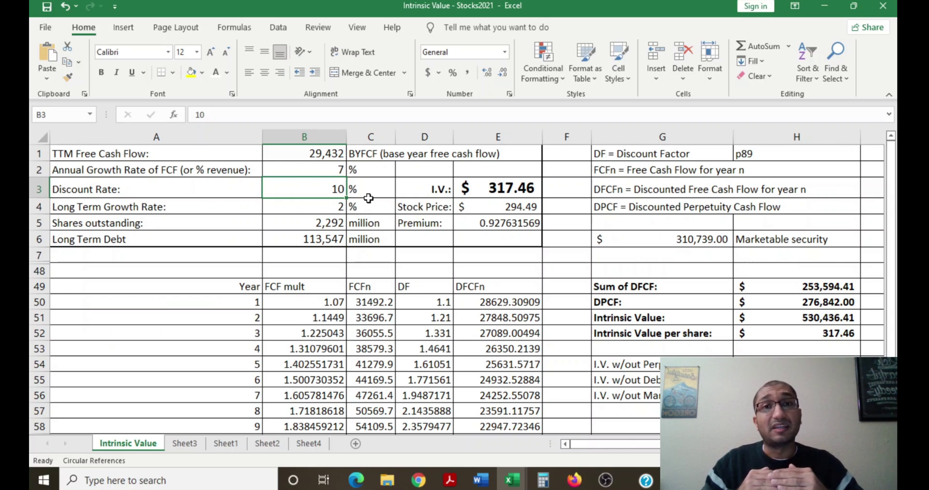
{"action": "left_click", "coordinate": [326, 206]}
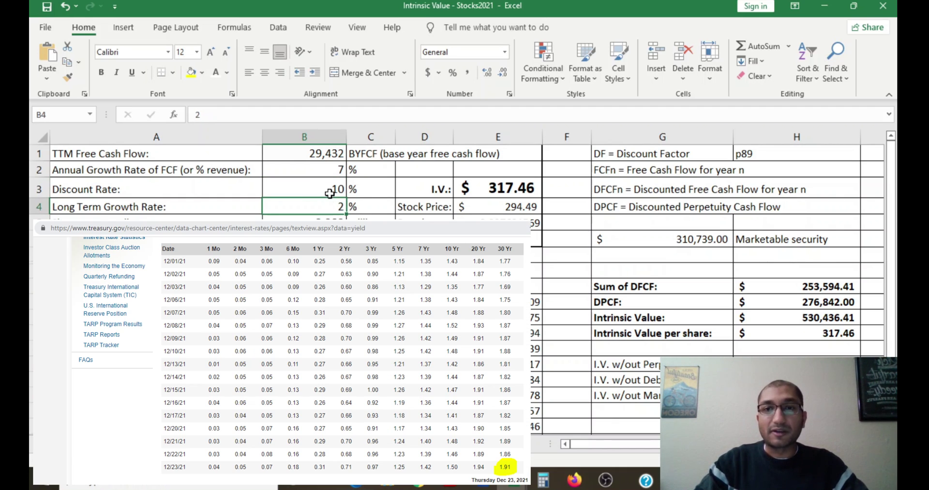
{"action": "left_click", "coordinate": [299, 225]}
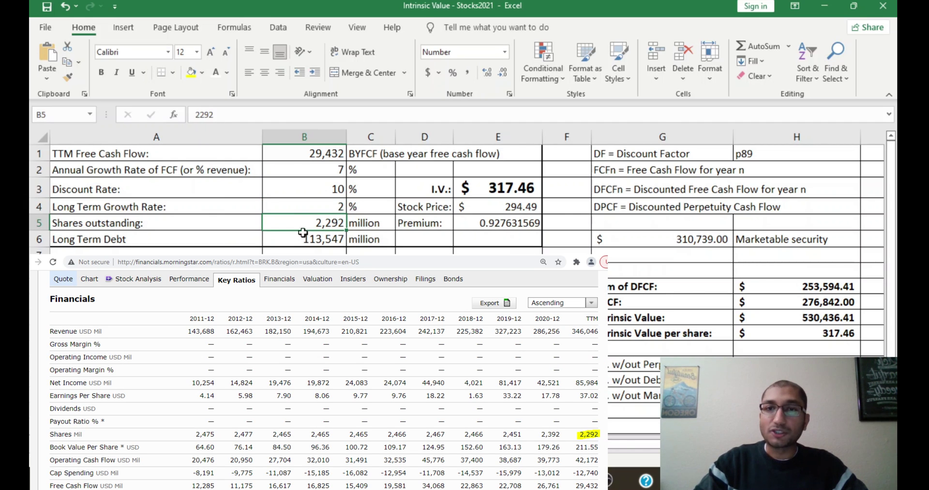
{"action": "left_click", "coordinate": [296, 239]}
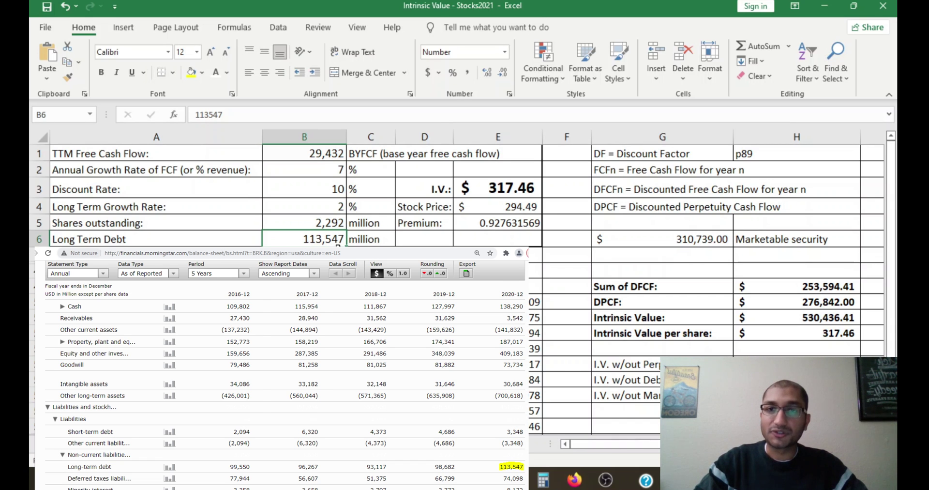
{"action": "left_click", "coordinate": [652, 238]}
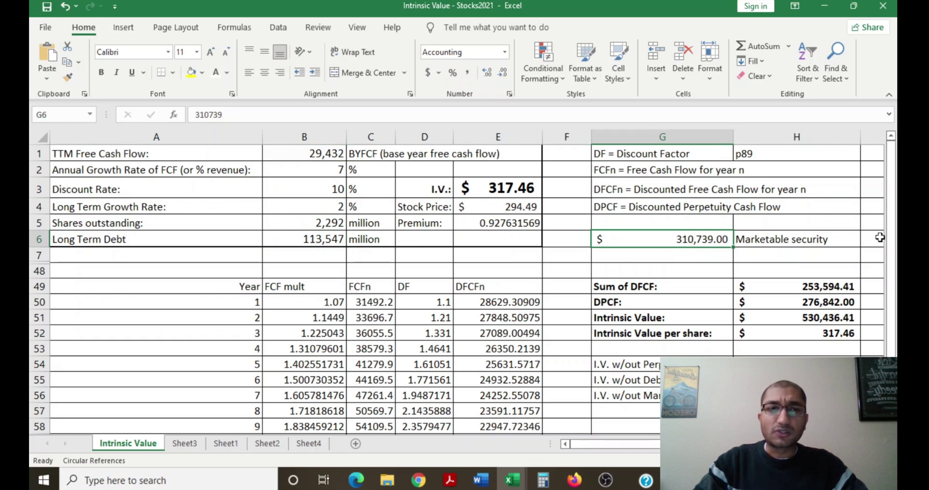
Step: Check the I.V., stock price and premium cells in the summary block of the Intrinsic Value sheet
{"action": "left_click", "coordinate": [478, 186]}
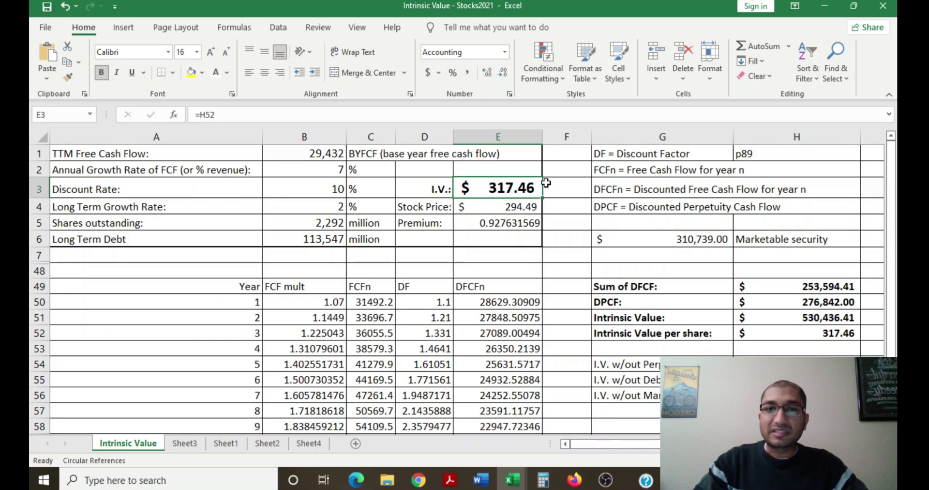
{"action": "left_click", "coordinate": [501, 207]}
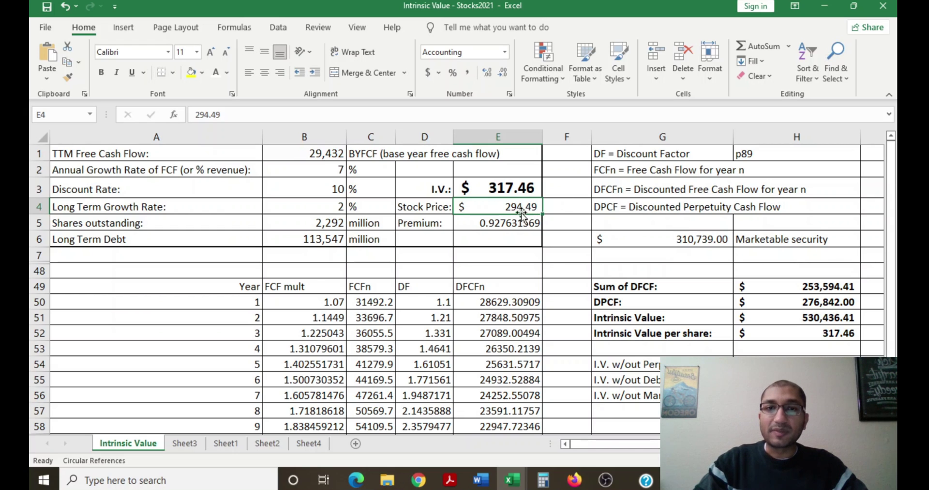
{"action": "left_click", "coordinate": [508, 223]}
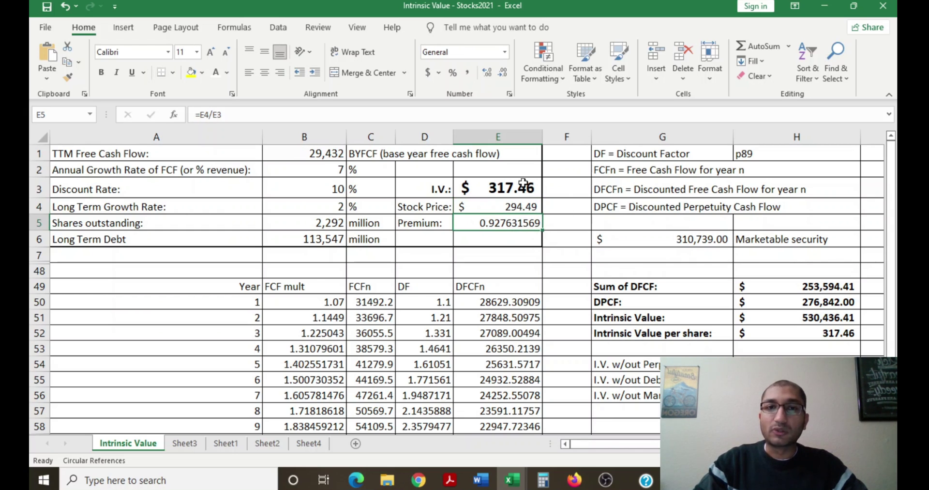
{"action": "left_click", "coordinate": [475, 188]}
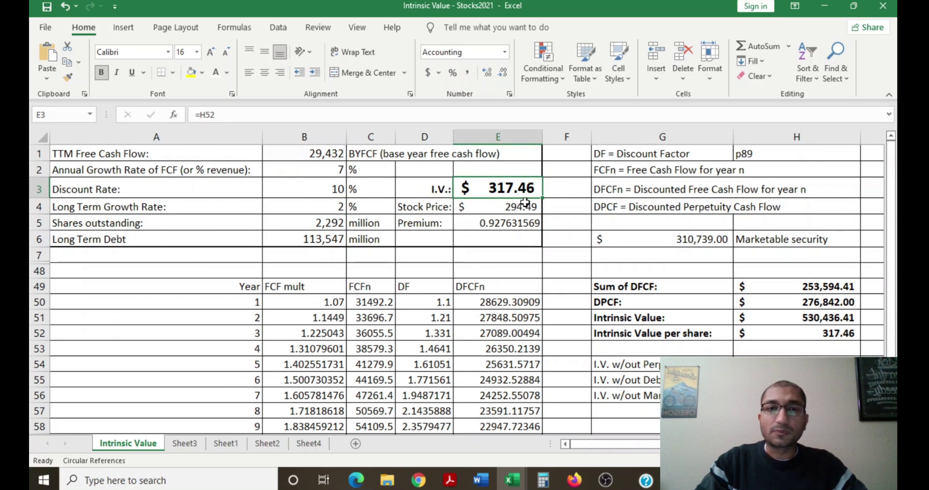
Step: Inspect the Sum of DFCF, DPCF, Intrinsic Value and Intrinsic Value per share formulas beside the ten-year cash flow table
{"action": "scroll", "coordinate": [525, 204], "scroll_direction": "down", "scroll_amount": 2}
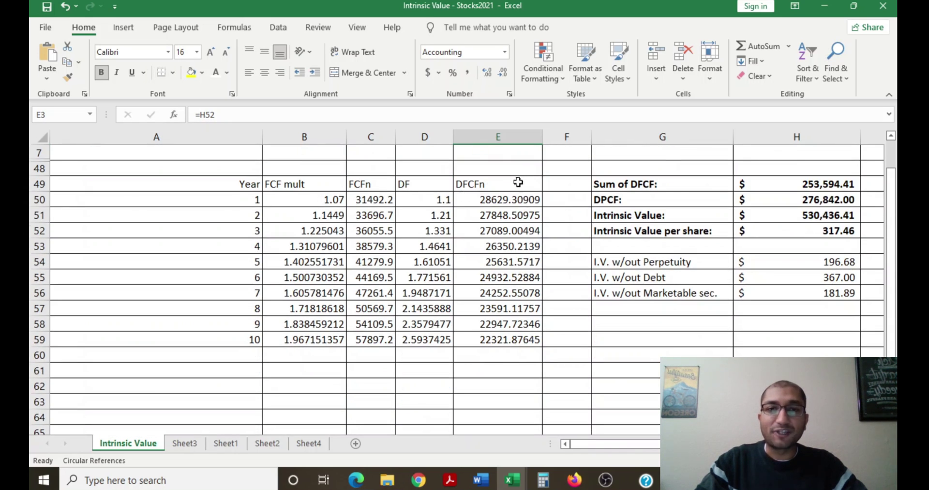
{"action": "left_click", "coordinate": [764, 185]}
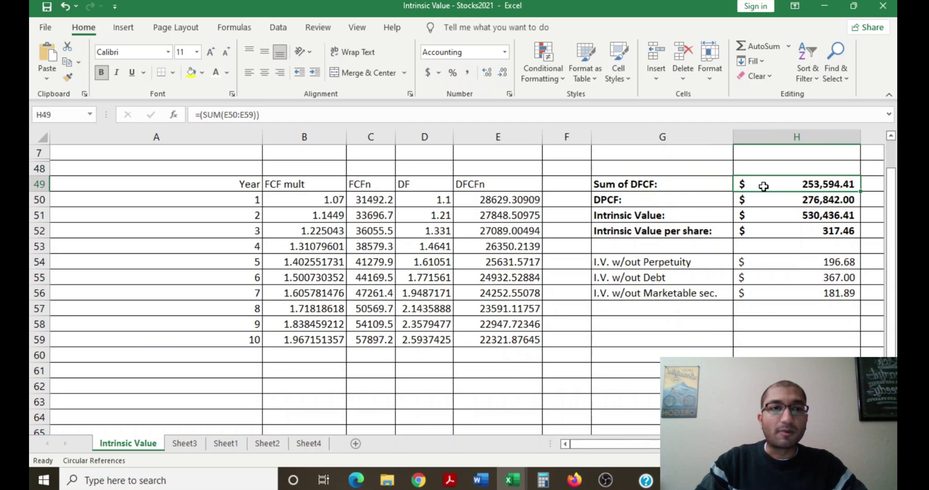
{"action": "left_click", "coordinate": [786, 202]}
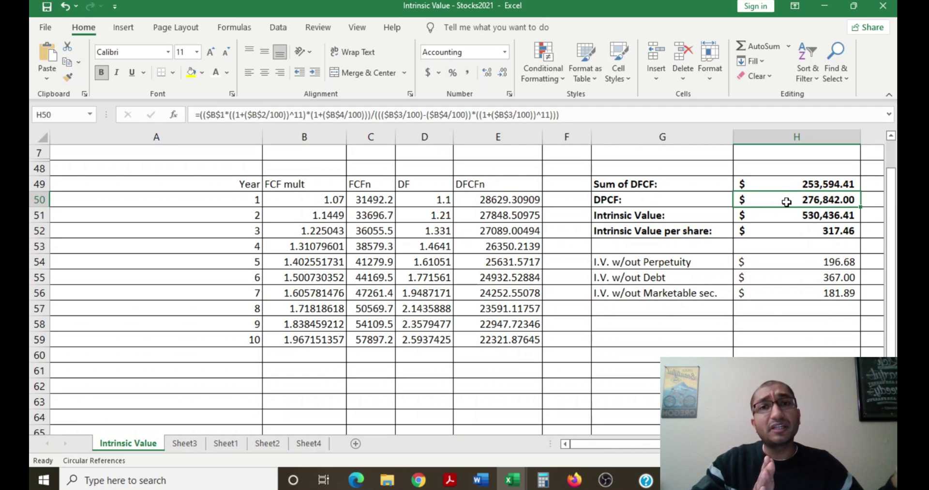
{"action": "left_click", "coordinate": [795, 214]}
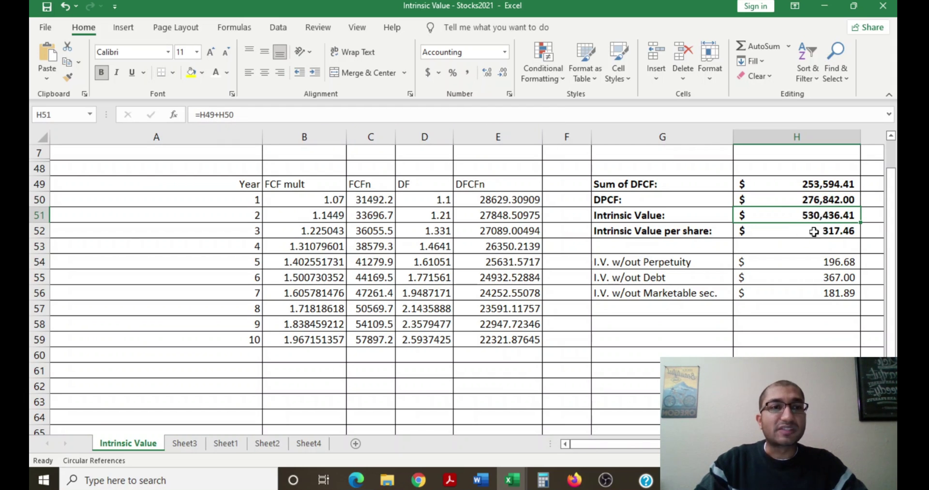
{"action": "left_click", "coordinate": [812, 232]}
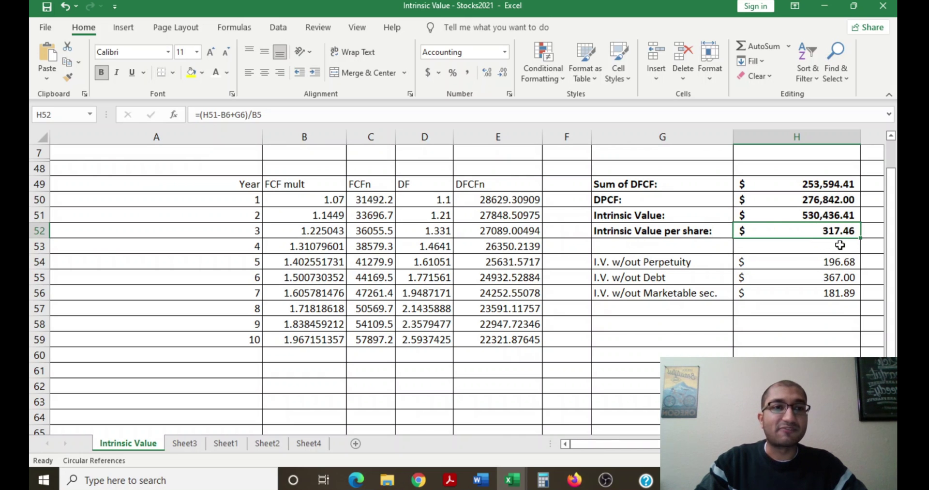
Step: Inspect the alternative intrinsic value formulas that leave out perpetuity, debt and marketable securities
{"action": "left_click", "coordinate": [790, 263]}
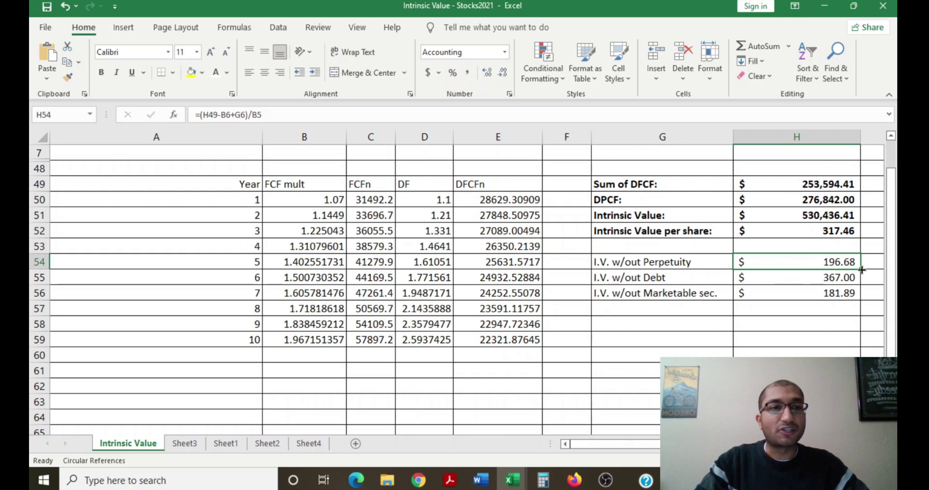
{"action": "left_click", "coordinate": [806, 278]}
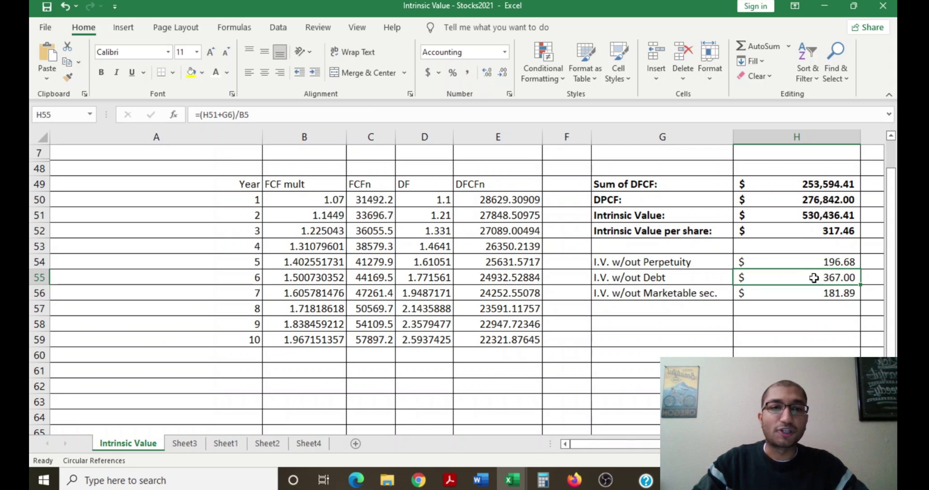
{"action": "left_click", "coordinate": [802, 299]}
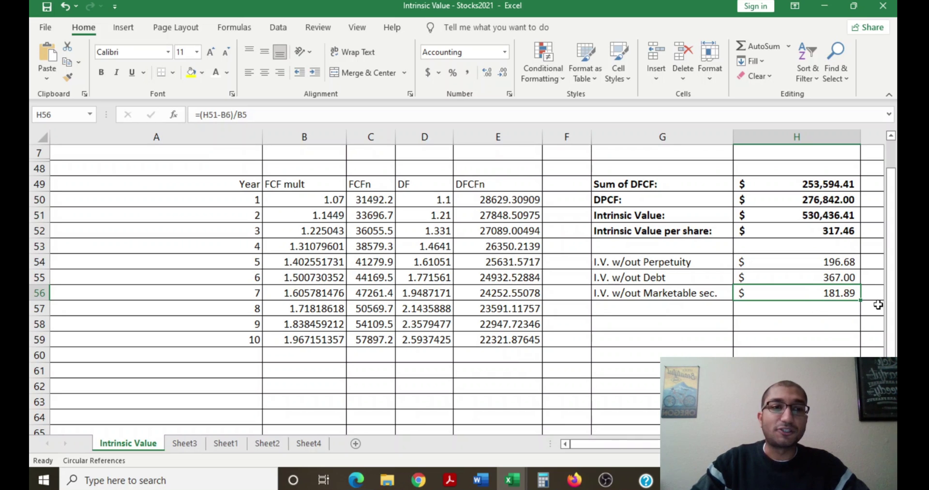
Step: Set the discount rate to 6% to test its effect on the intrinsic value
{"action": "key", "text": "ctrl+z"}
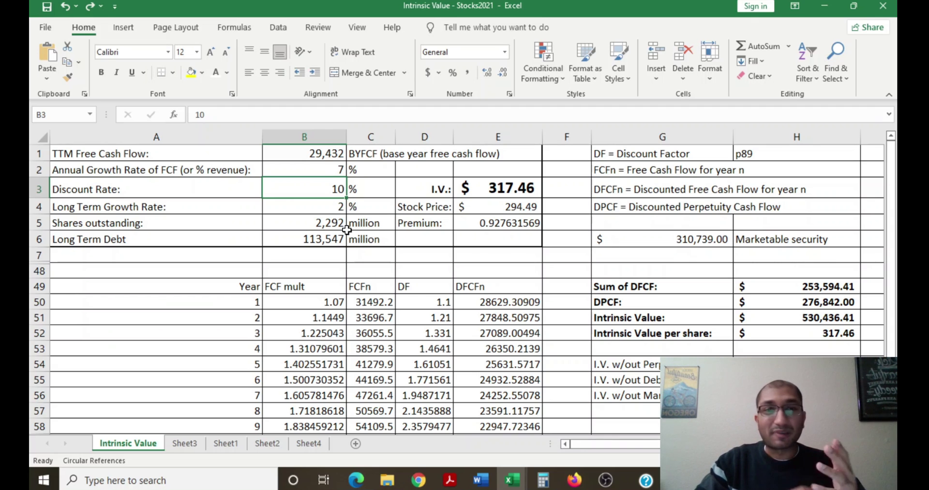
{"action": "type", "text": "6"}
{"action": "key", "text": "Return"}
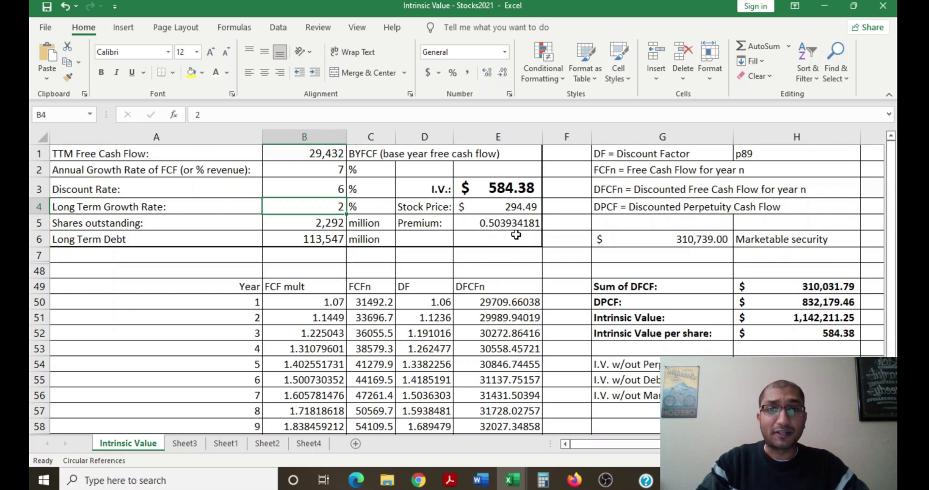
Step: Set the discount rate back to 10%
{"action": "key", "text": "Up"}
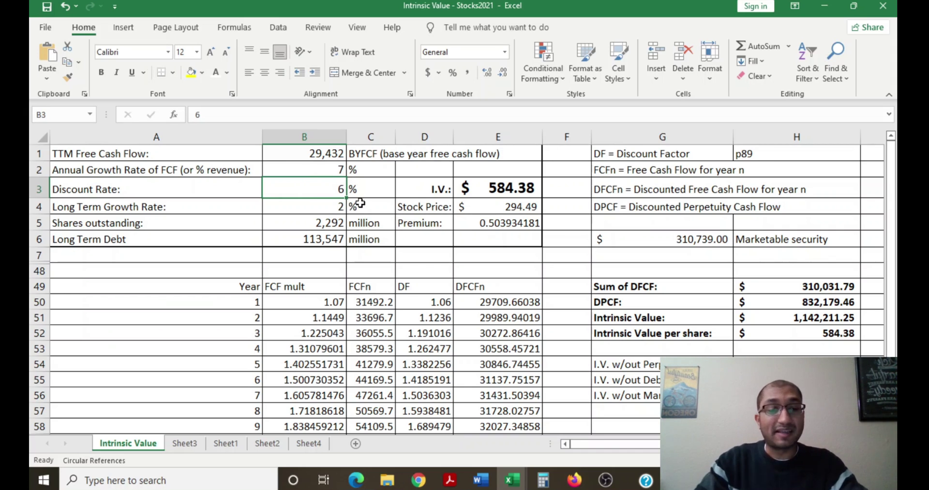
{"action": "type", "text": "10"}
{"action": "key", "text": "Return"}
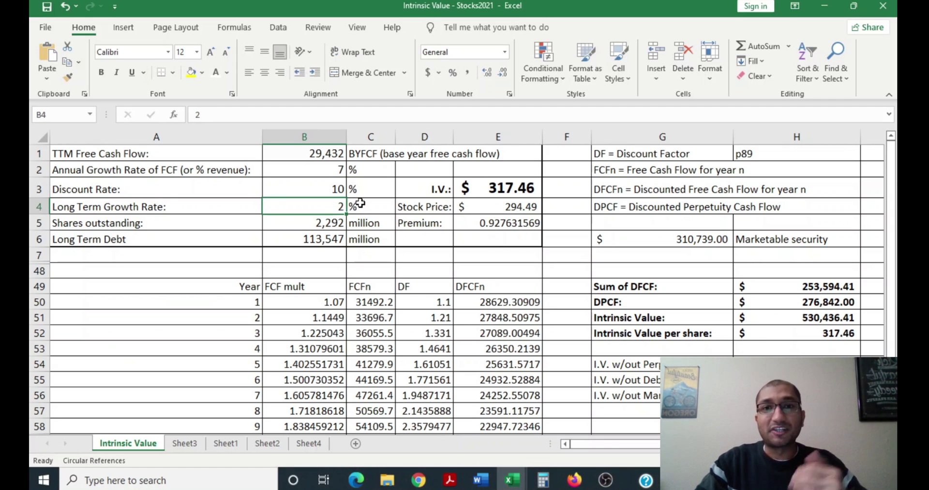